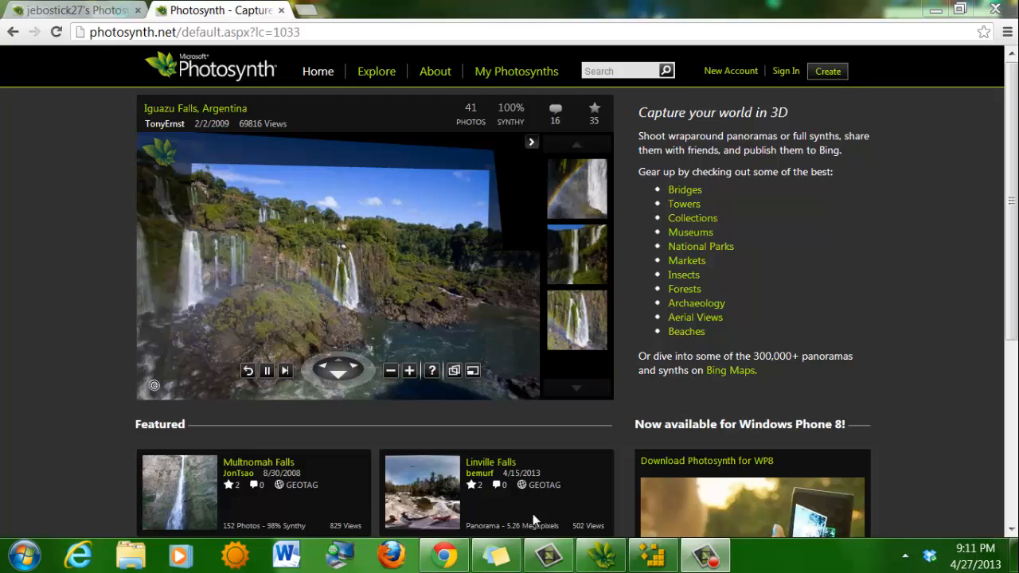
# - Switch to Microsoft Image Composite Editor, maximize its window and start a new panorama
pyautogui.click(665, 562)
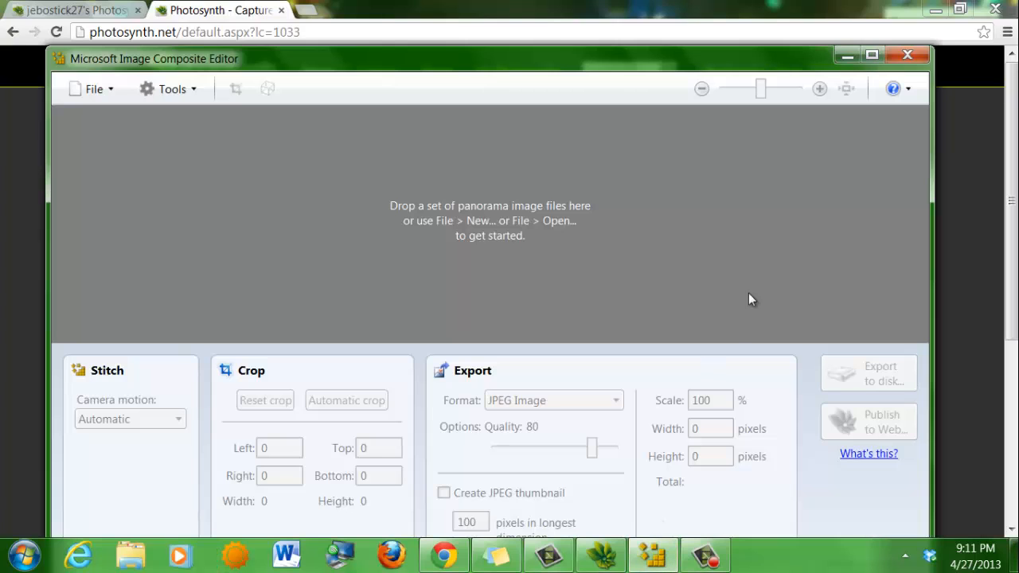
pyautogui.click(871, 54)
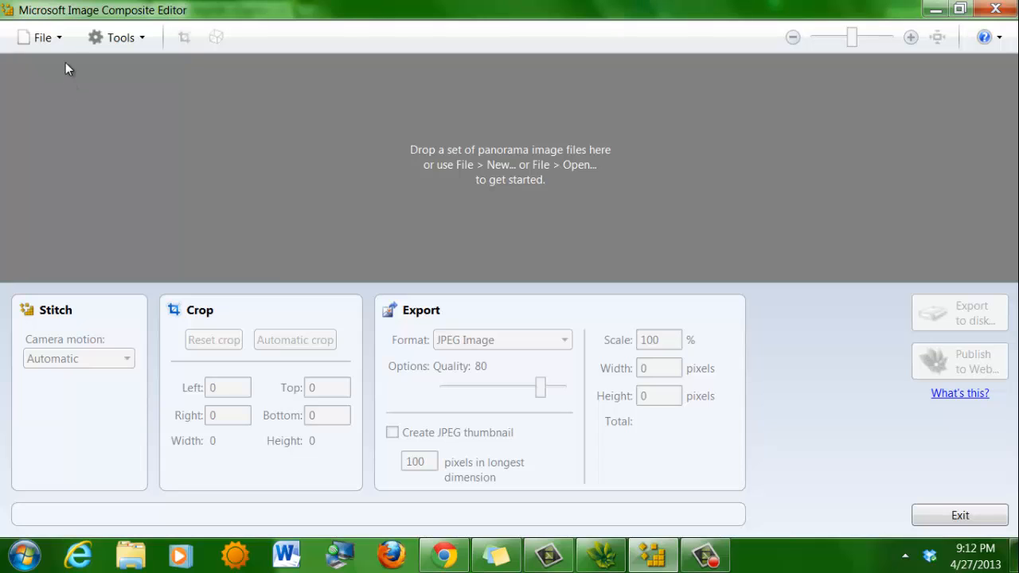
pyautogui.click(42, 39)
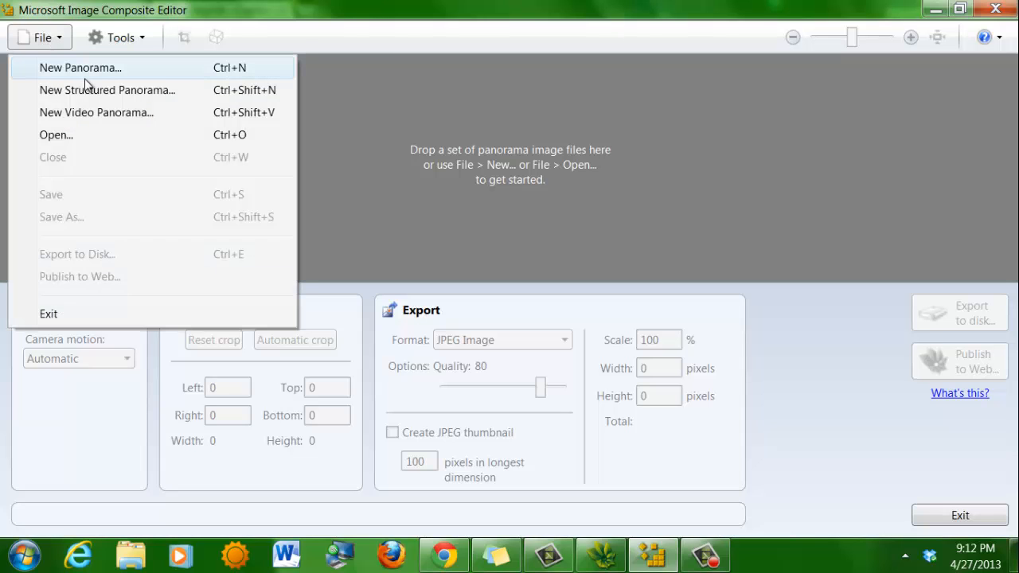
pyautogui.click(86, 70)
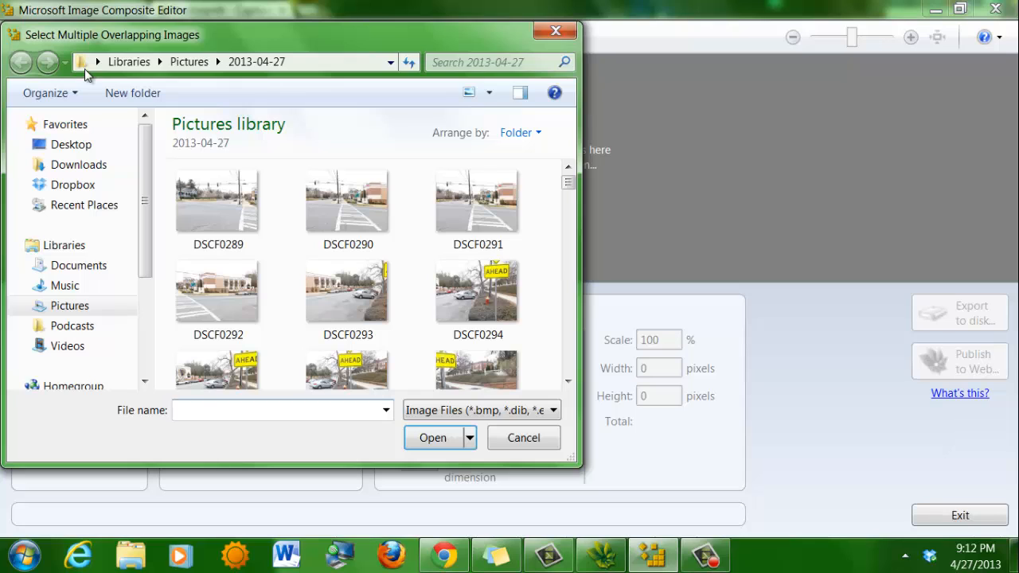
# - Browse from Libraries into the Pictures library and open the 2013-04-27 photo folder
pyautogui.click(64, 245)
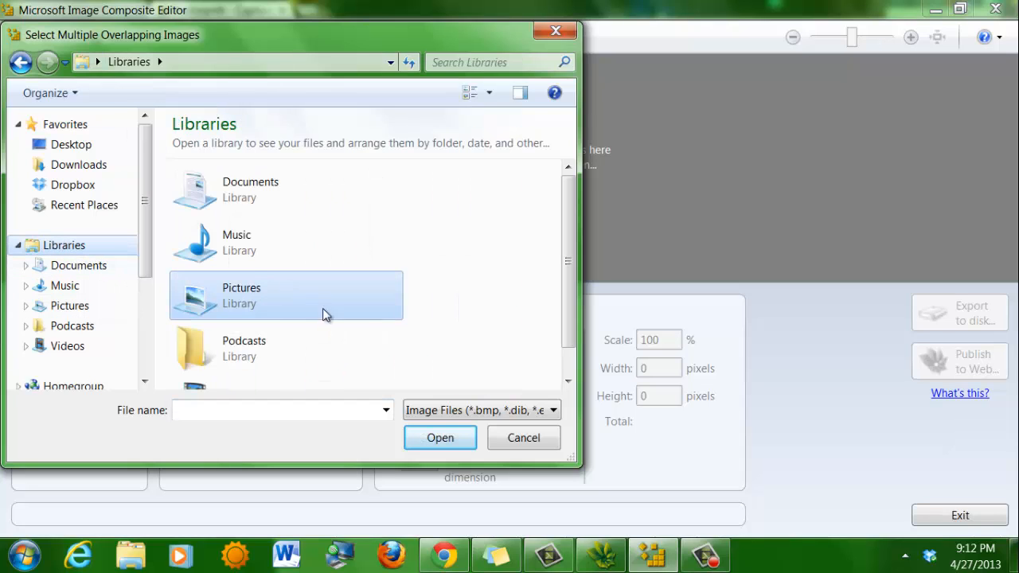
pyautogui.click(244, 291)
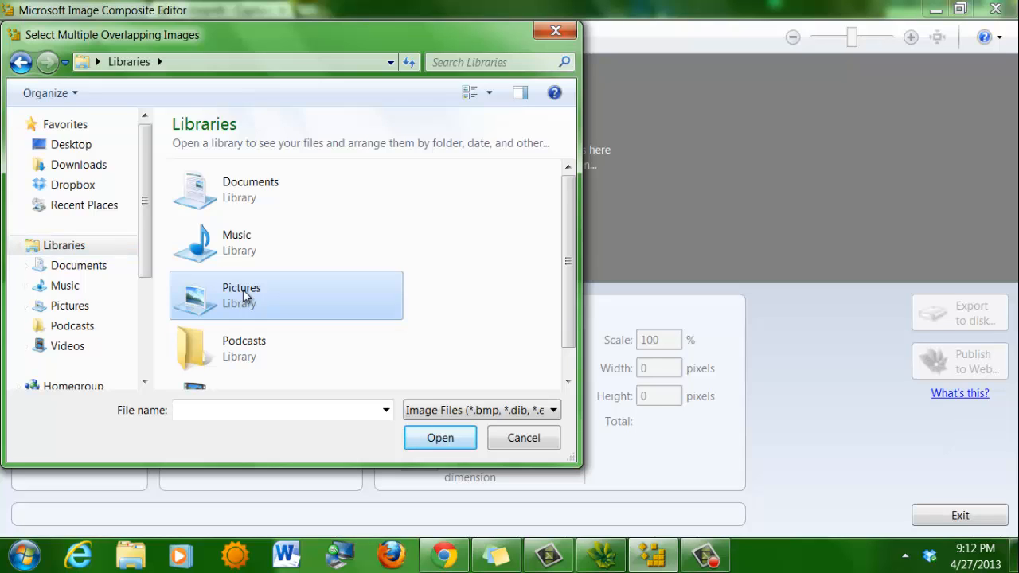
pyautogui.doubleClick(243, 289)
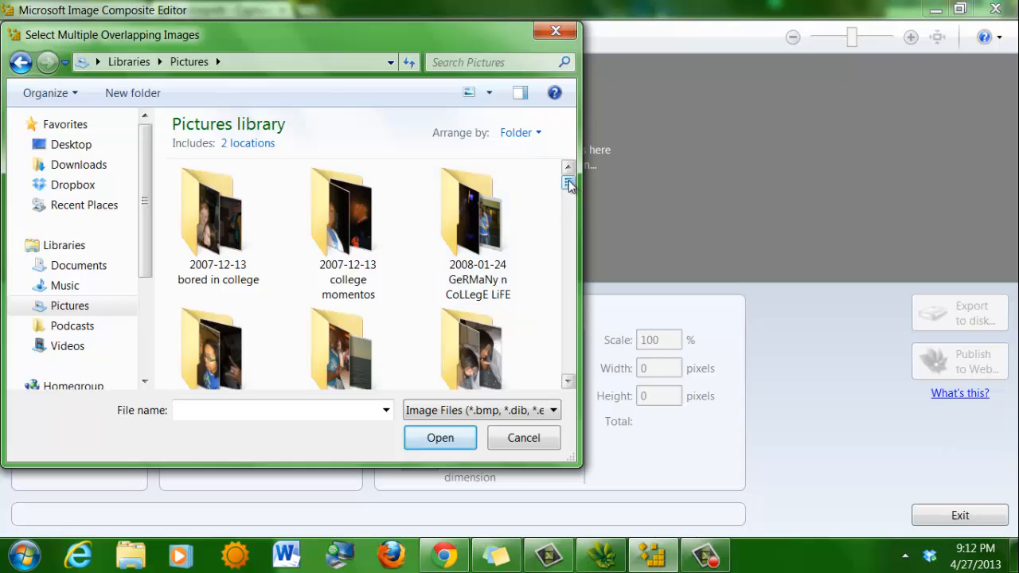
pyautogui.scroll(-3, 570, 185)
pyautogui.scroll(-6, 570, 188)
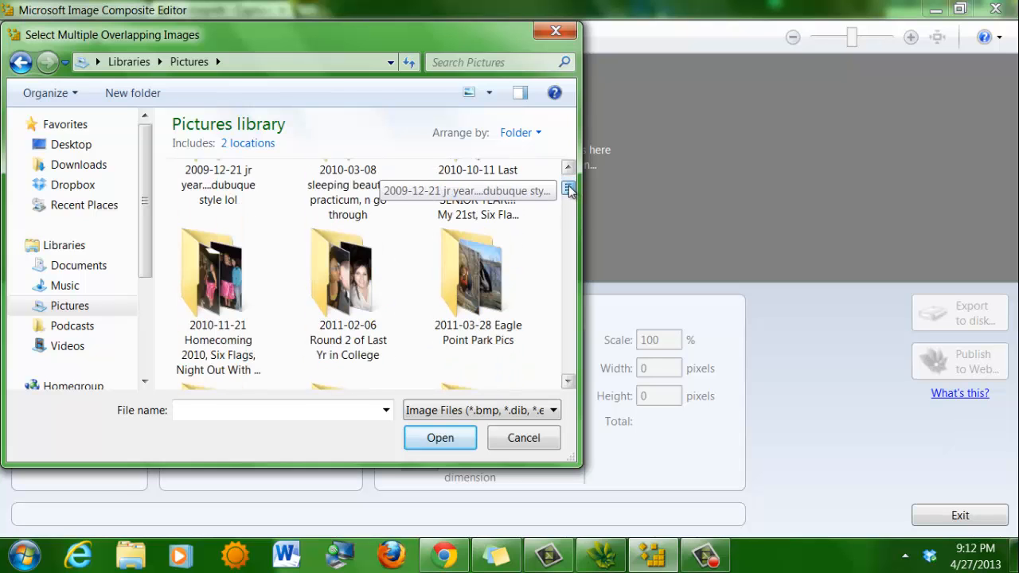
pyautogui.scroll(-2, 570, 191)
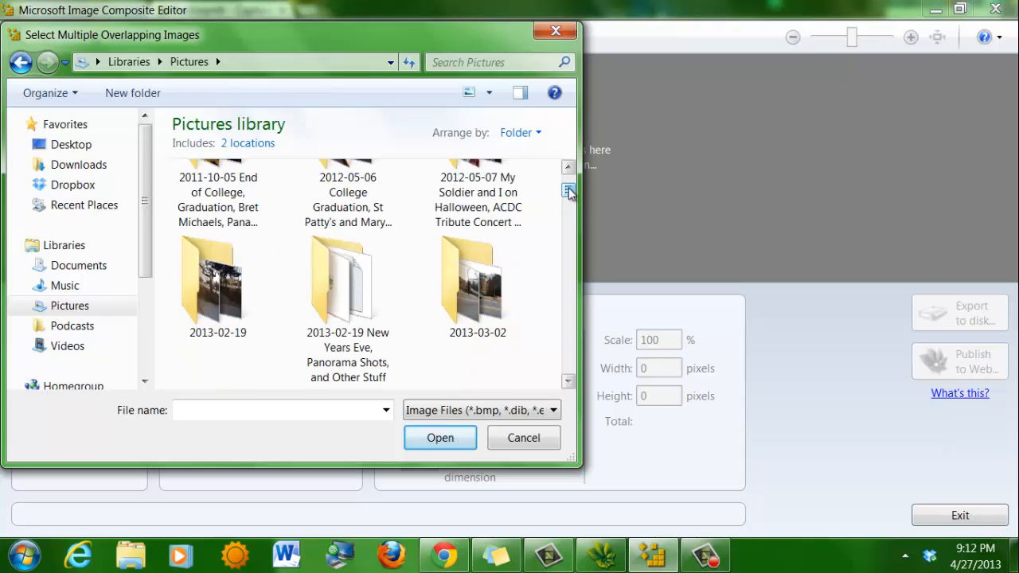
pyautogui.scroll(-1, 570, 191)
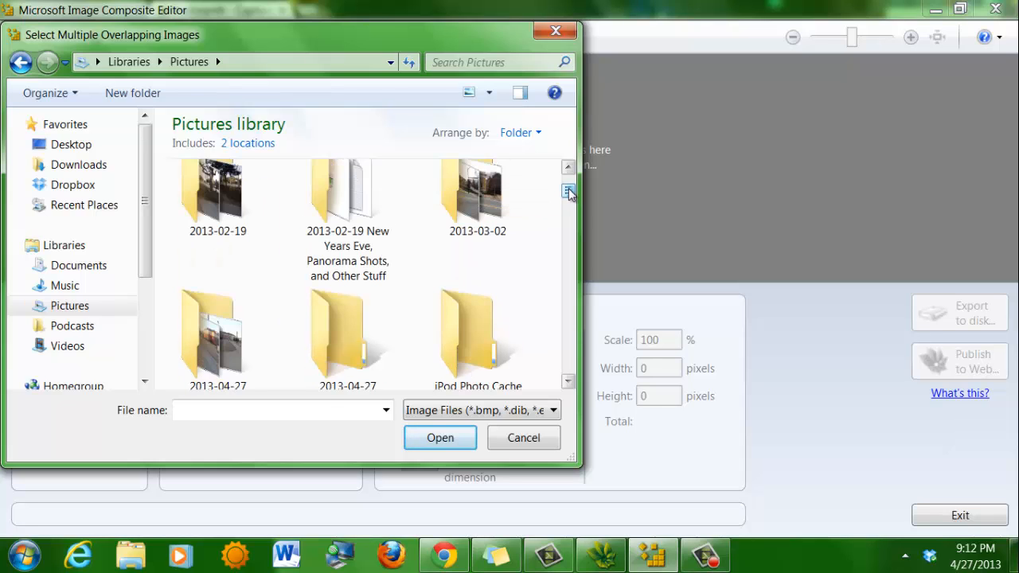
pyautogui.doubleClick(228, 347)
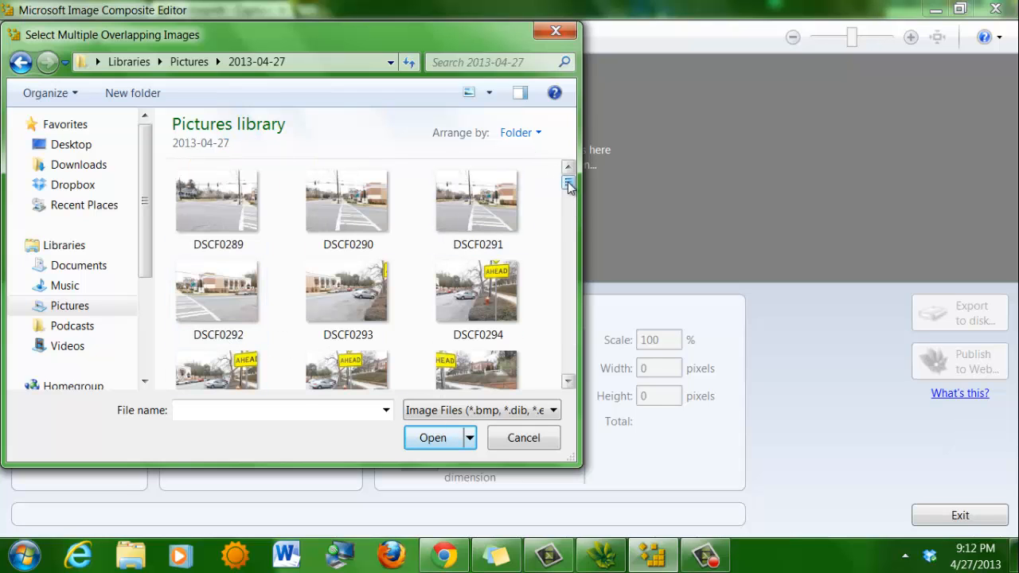
# - Select the classroom photos DSCF0517 through DSCF0522 together as source images
pyautogui.moveTo(568, 183); pyautogui.dragTo(575, 359)
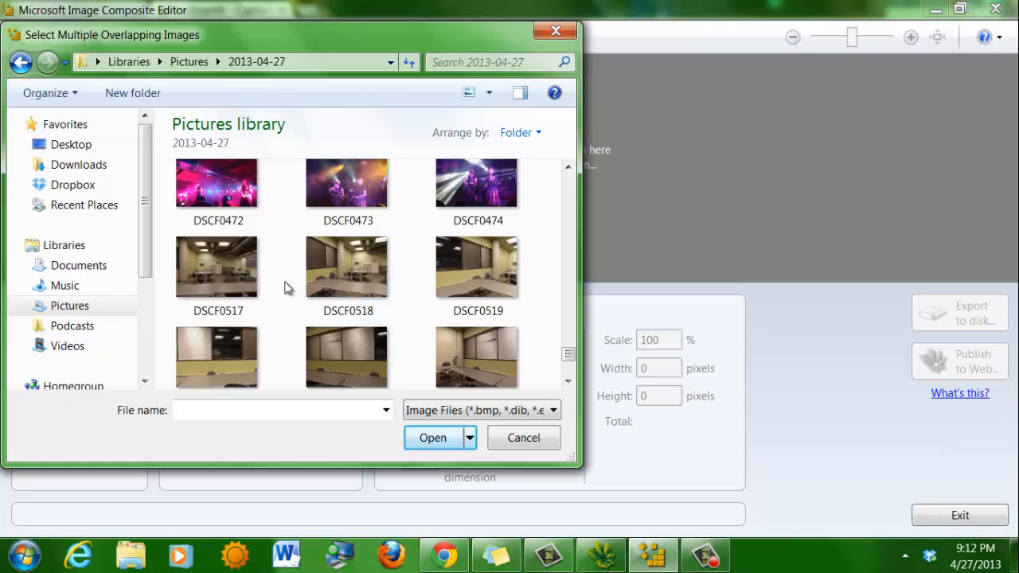
pyautogui.click(221, 266)
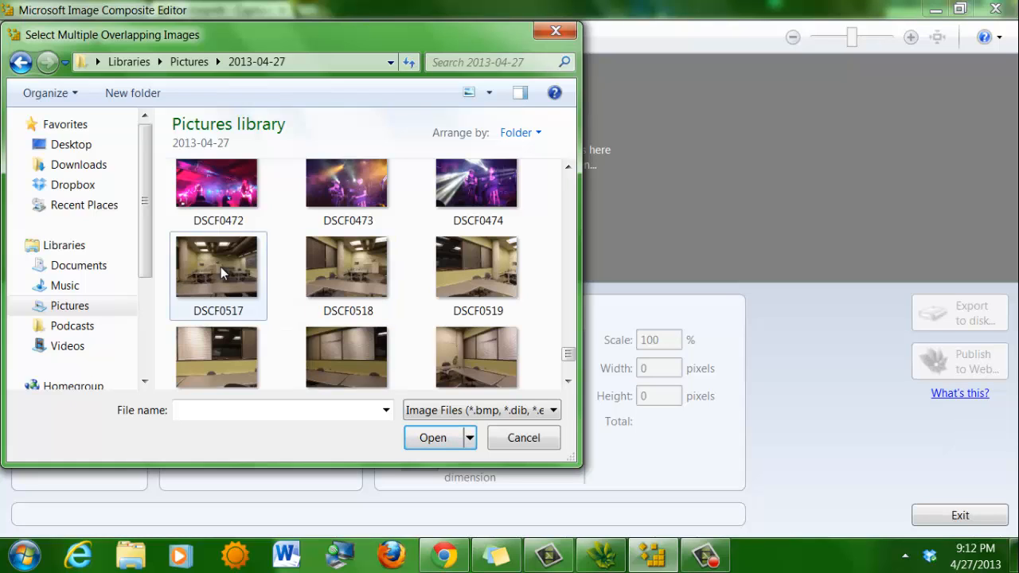
pyautogui.keyDown('ctrl'); pyautogui.click(334, 256); pyautogui.keyUp('ctrl')
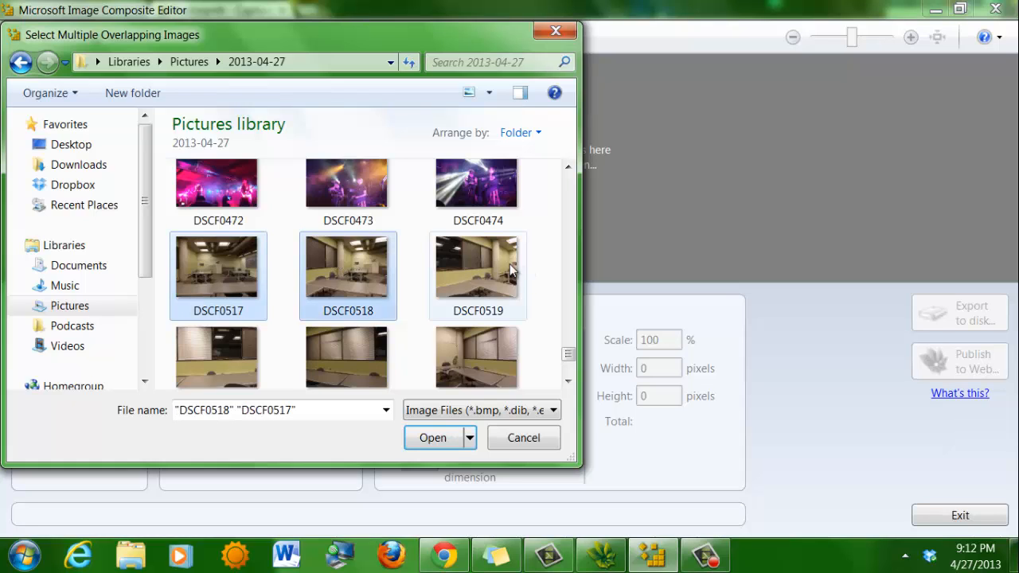
pyautogui.keyDown('ctrl'); pyautogui.click(481, 263); pyautogui.keyUp('ctrl')
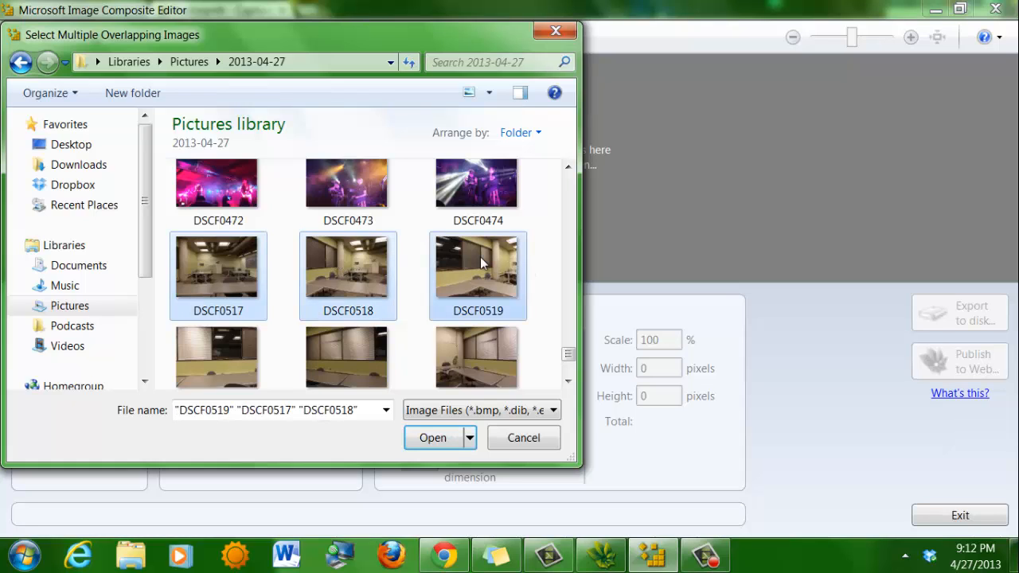
pyautogui.keyDown('ctrl'); pyautogui.click(213, 363); pyautogui.keyUp('ctrl')
pyautogui.keyDown('ctrl'); pyautogui.click(372, 338); pyautogui.keyUp('ctrl')
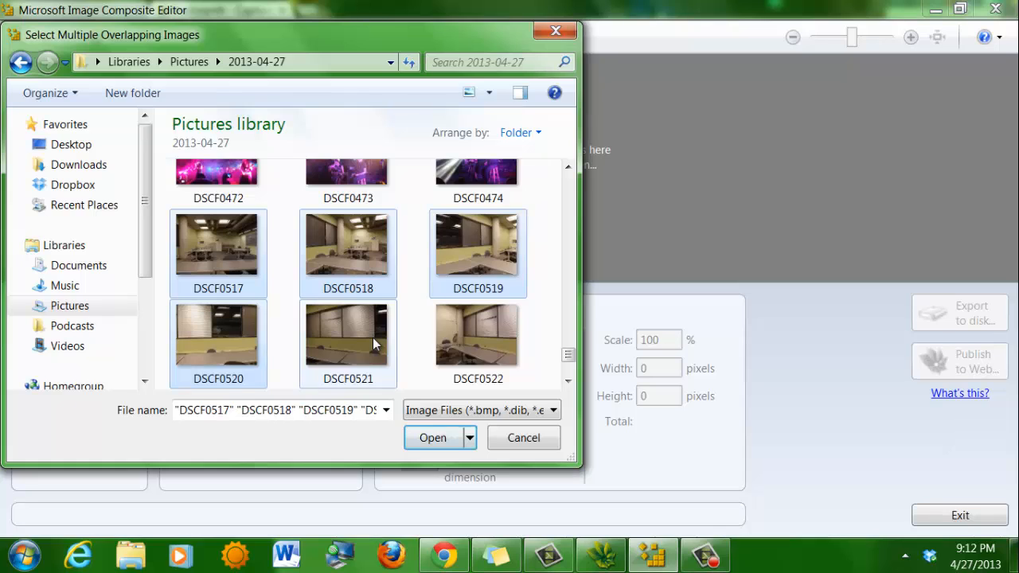
pyautogui.keyDown('ctrl'); pyautogui.click(480, 346); pyautogui.keyUp('ctrl')
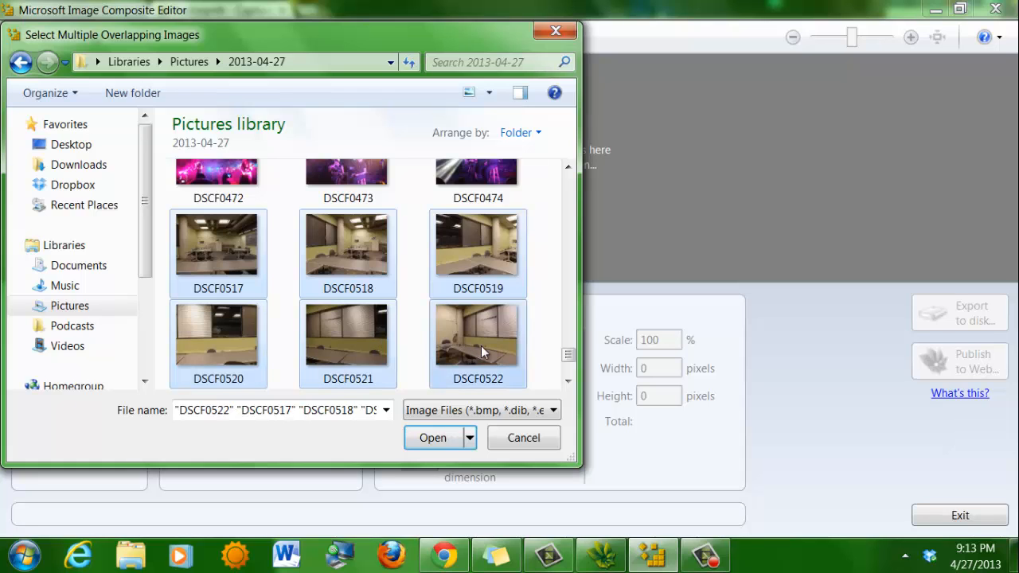
# - Add photos DSCF0523 through DSCF0528 to the image selection
pyautogui.click(569, 383)
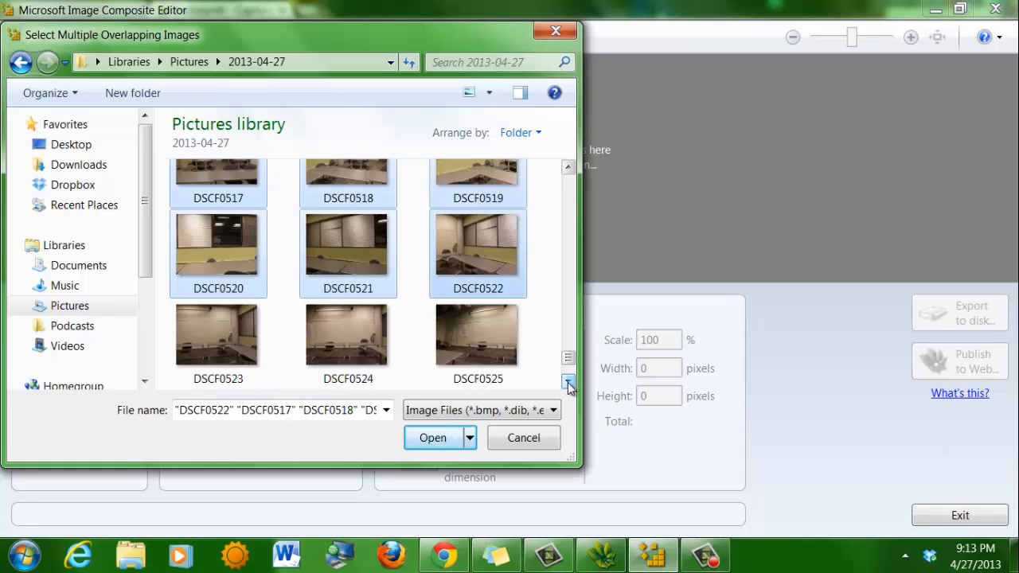
pyautogui.click(568, 382)
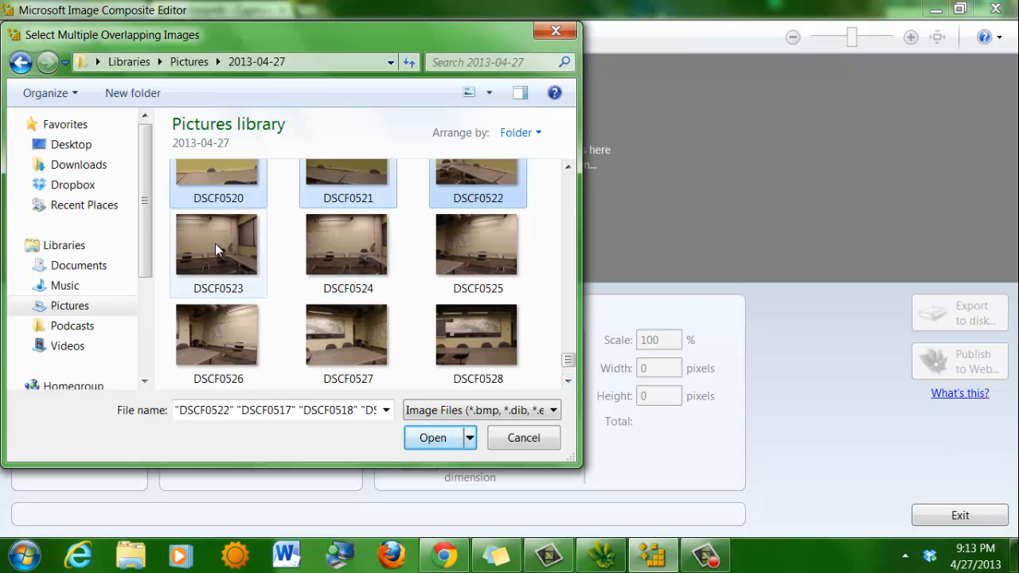
pyautogui.keyDown('ctrl'); pyautogui.click(216, 244); pyautogui.keyUp('ctrl')
pyautogui.keyDown('ctrl'); pyautogui.click(357, 243); pyautogui.keyUp('ctrl')
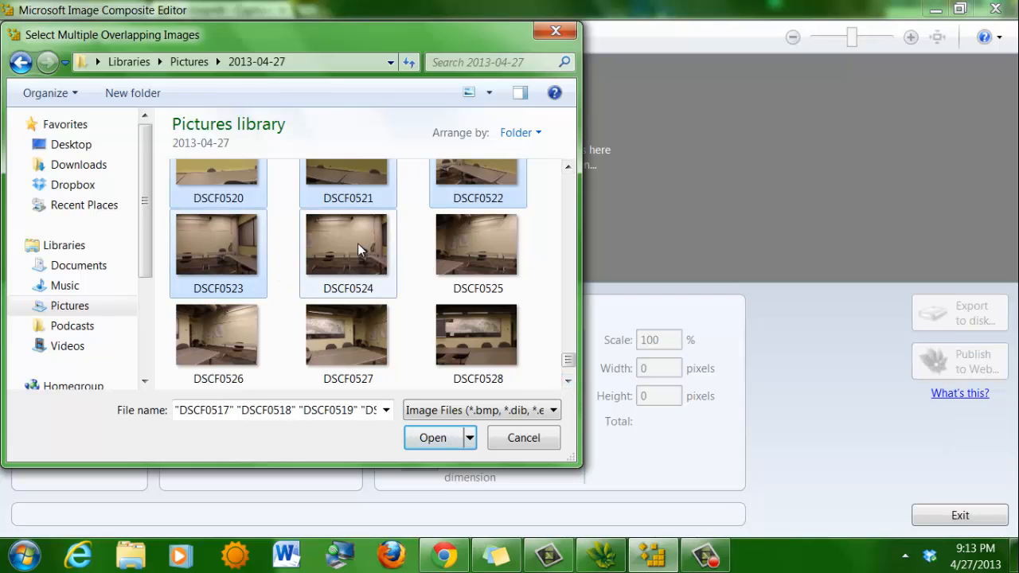
pyautogui.keyDown('ctrl'); pyautogui.click(459, 251); pyautogui.keyUp('ctrl')
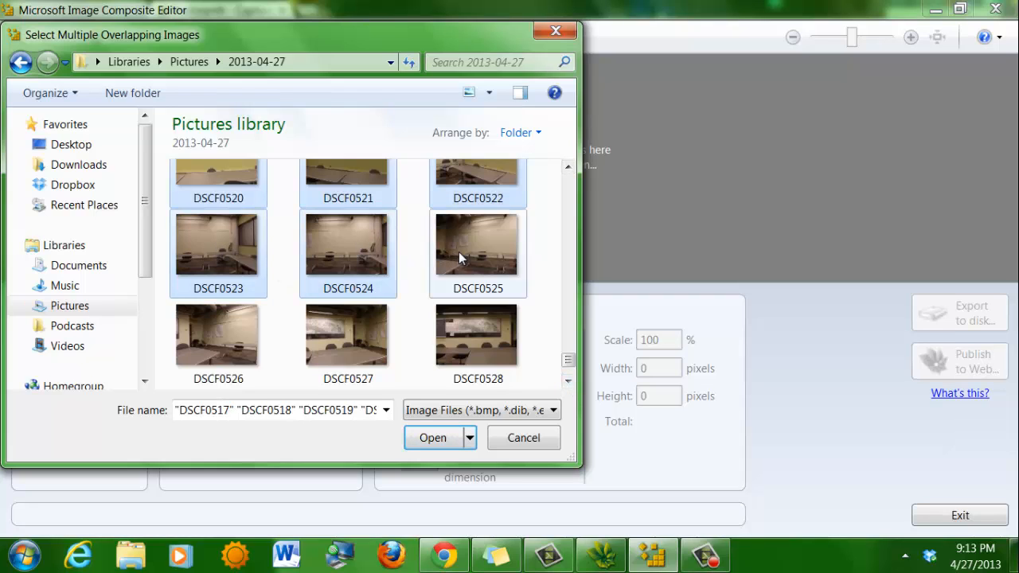
pyautogui.keyDown('ctrl'); pyautogui.click(469, 333); pyautogui.keyUp('ctrl')
pyautogui.keyDown('ctrl'); pyautogui.click(347, 328); pyautogui.keyUp('ctrl')
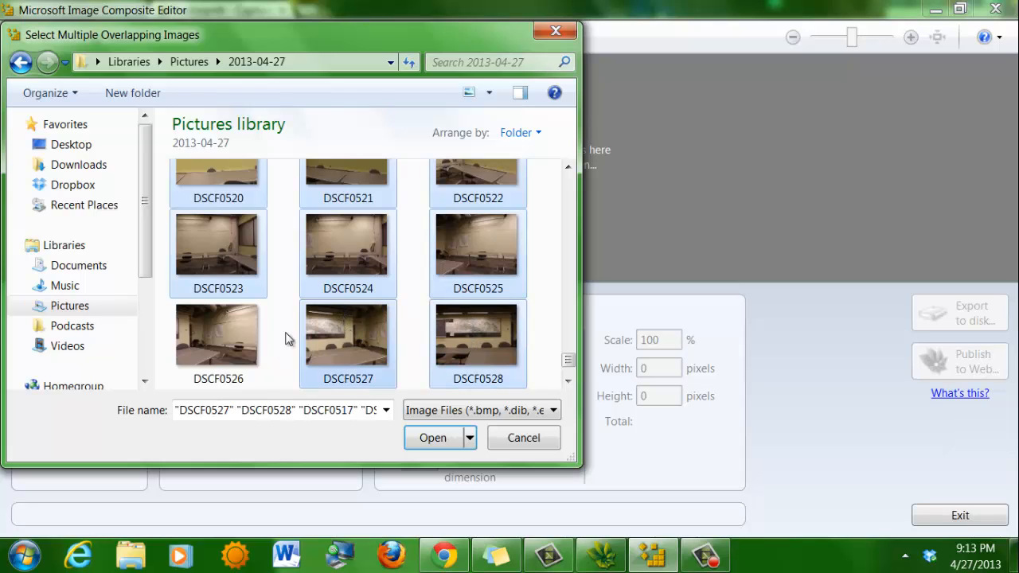
pyautogui.keyDown('ctrl'); pyautogui.click(202, 331); pyautogui.keyUp('ctrl')
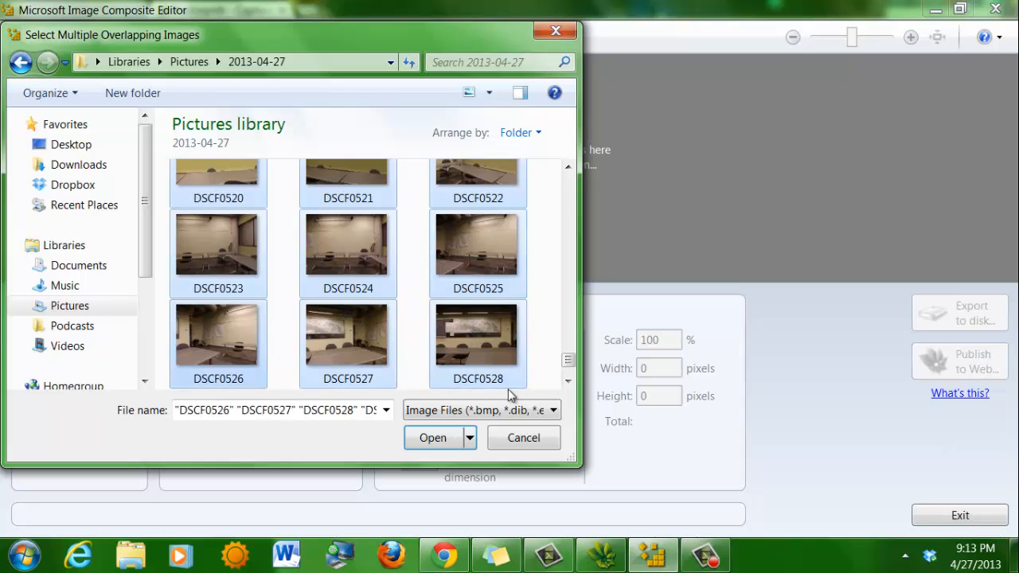
# - Add photos DSCF0529 through DSCF0533 to the selection and open all selected images for stitching
pyautogui.click(569, 381)
pyautogui.click(568, 384)
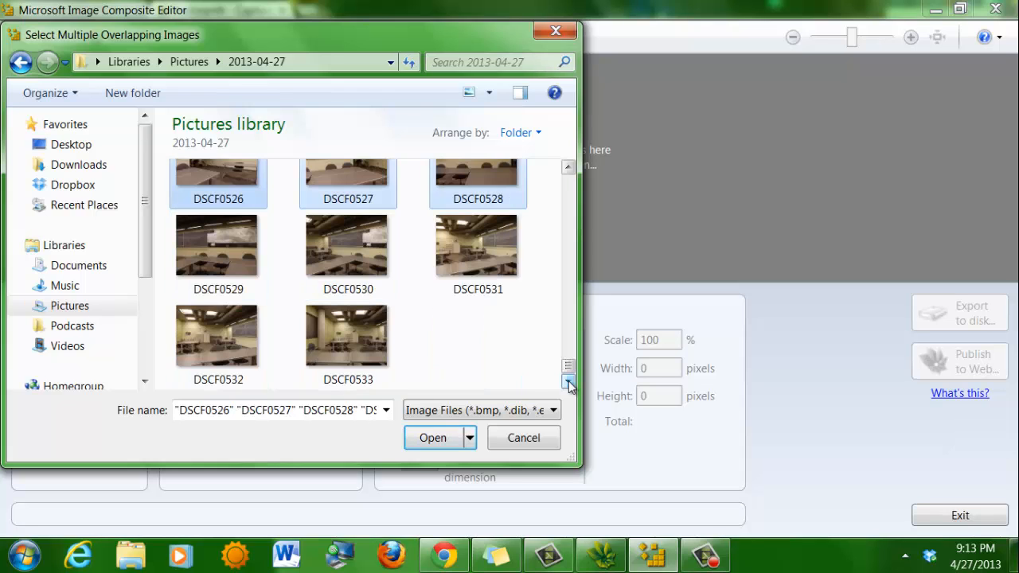
pyautogui.keyDown('ctrl'); pyautogui.click(246, 237); pyautogui.keyUp('ctrl')
pyautogui.keyDown('ctrl'); pyautogui.click(246, 237); pyautogui.keyUp('ctrl')
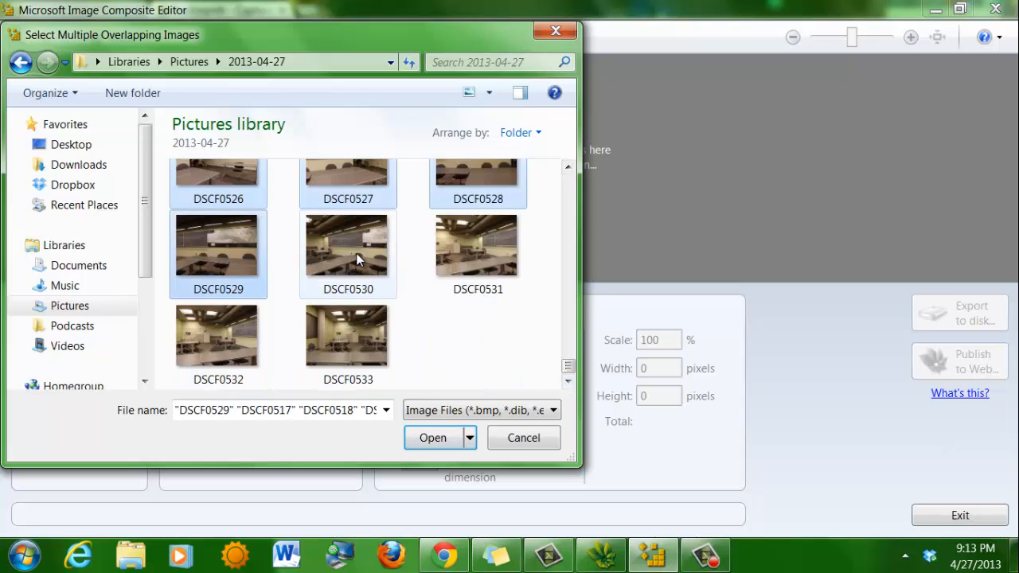
pyautogui.keyDown('ctrl'); pyautogui.click(357, 257); pyautogui.keyUp('ctrl')
pyautogui.keyDown('ctrl'); pyautogui.click(465, 253); pyautogui.keyUp('ctrl')
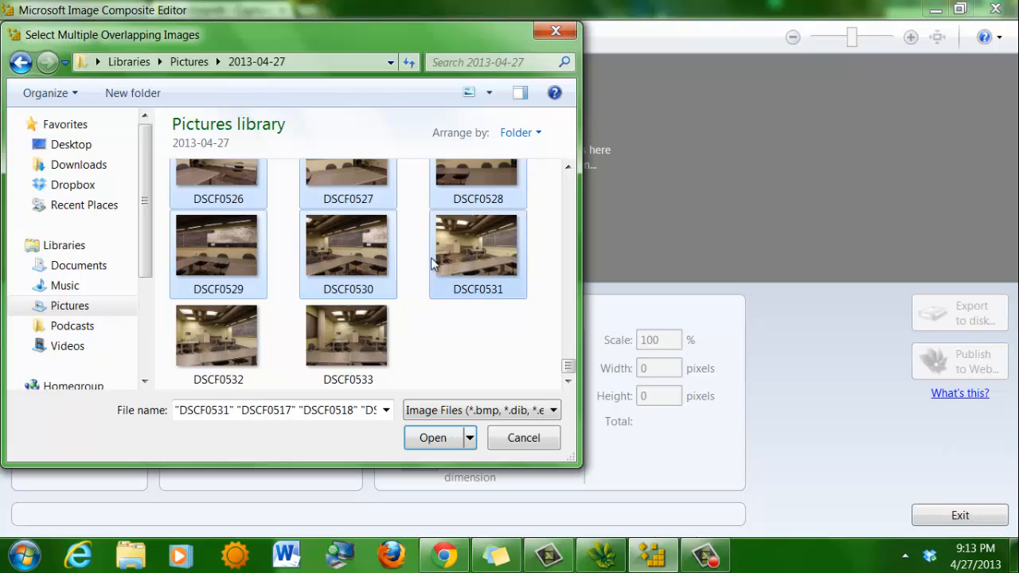
pyautogui.keyDown('ctrl'); pyautogui.click(335, 351); pyautogui.keyUp('ctrl')
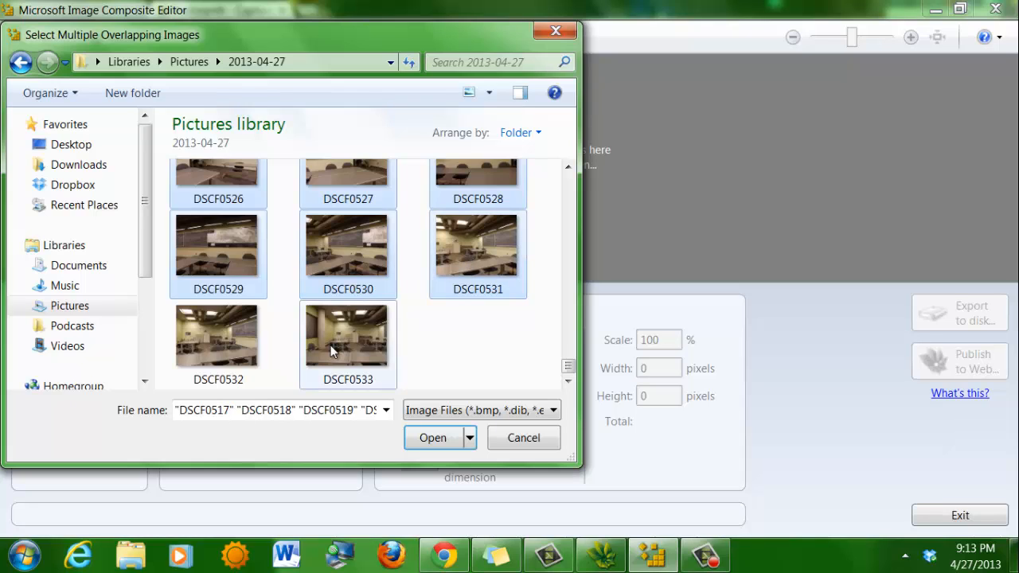
pyautogui.keyDown('ctrl'); pyautogui.click(203, 333); pyautogui.keyUp('ctrl')
pyautogui.click(432, 440)
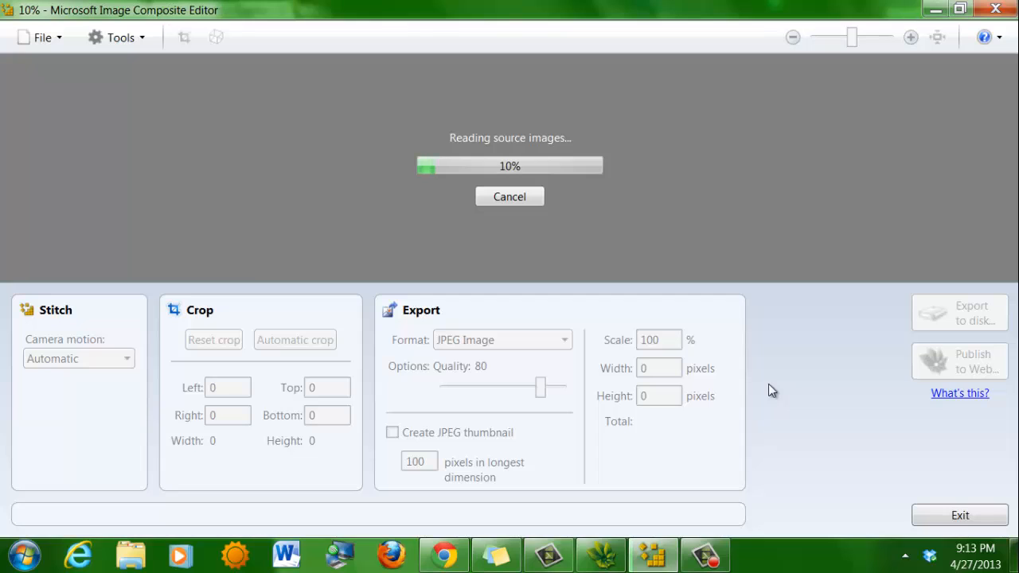
pyautogui.click(723, 561)
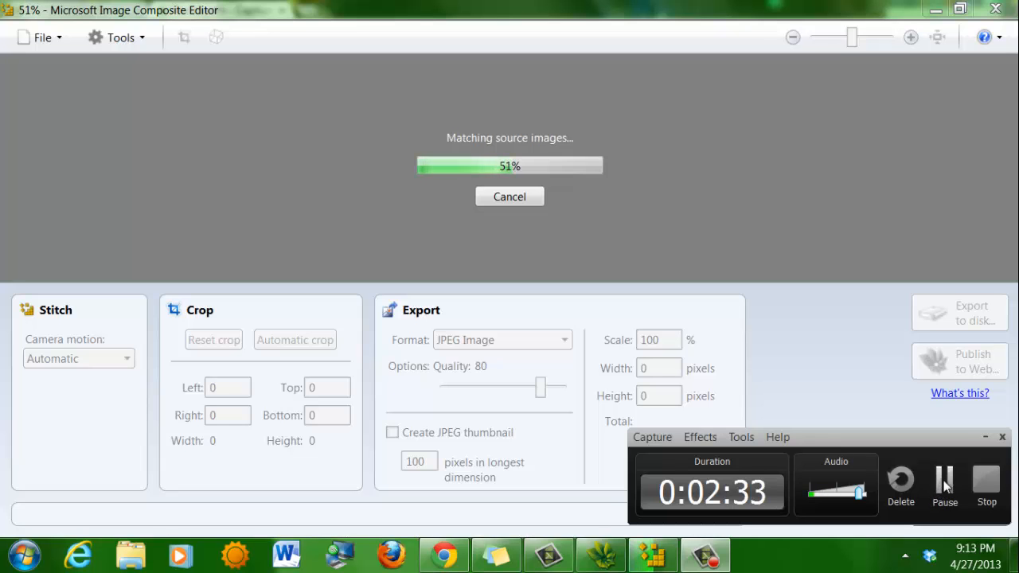
pyautogui.click(945, 487)
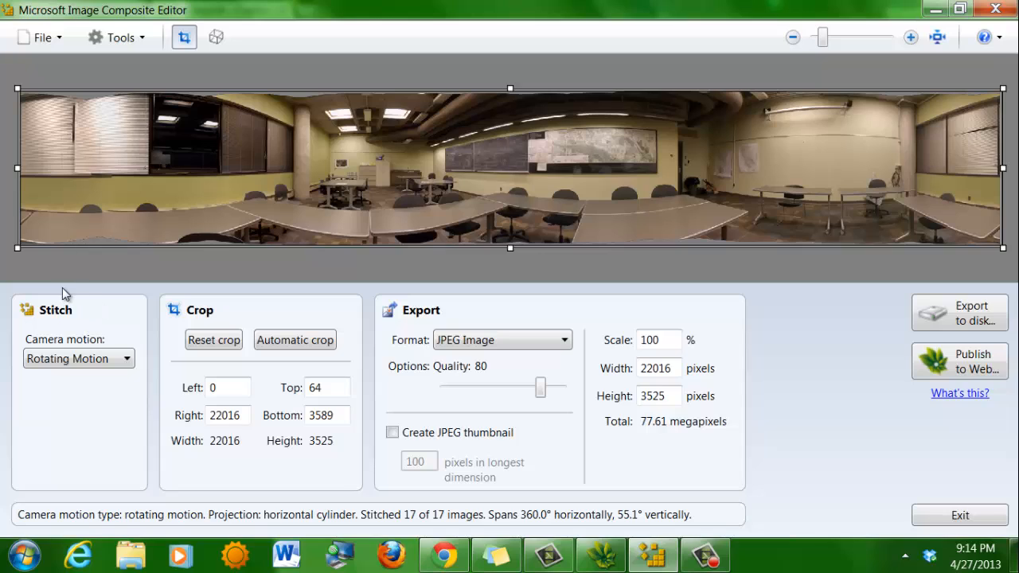
# - Choose Rotating Motion as the camera motion and JPEG Image as the export format
pyautogui.click(130, 360)
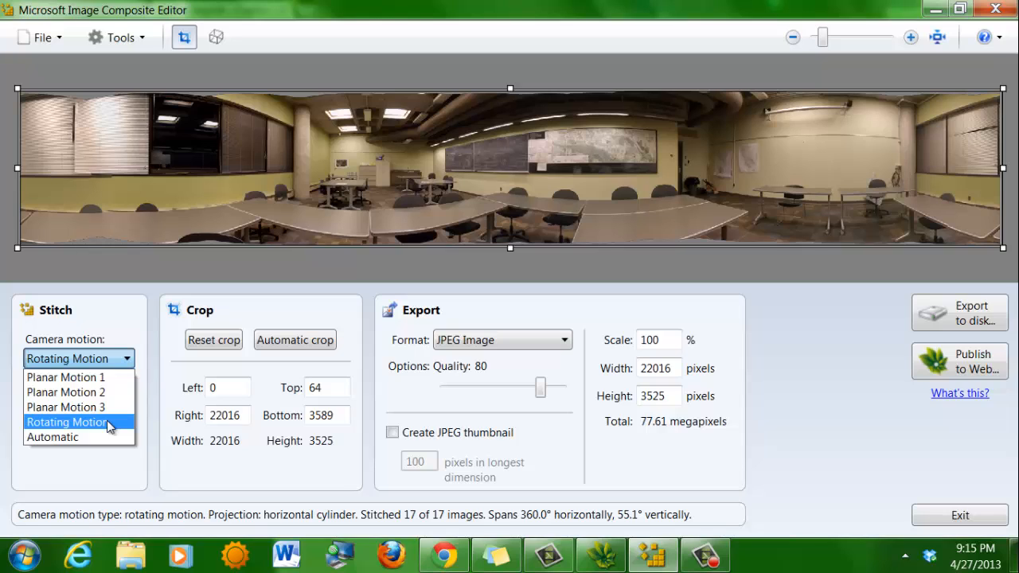
pyautogui.click(59, 421)
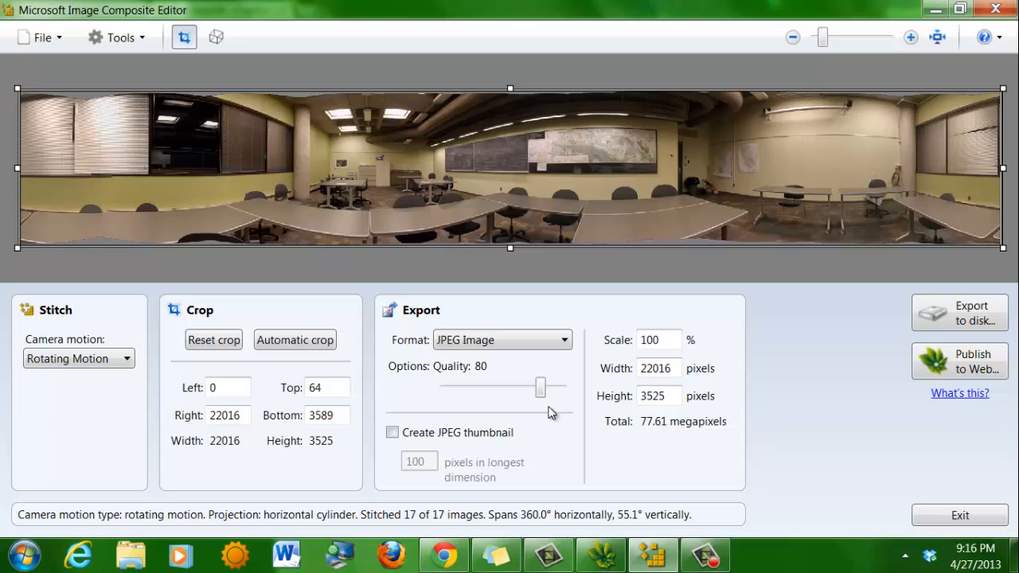
pyautogui.click(567, 341)
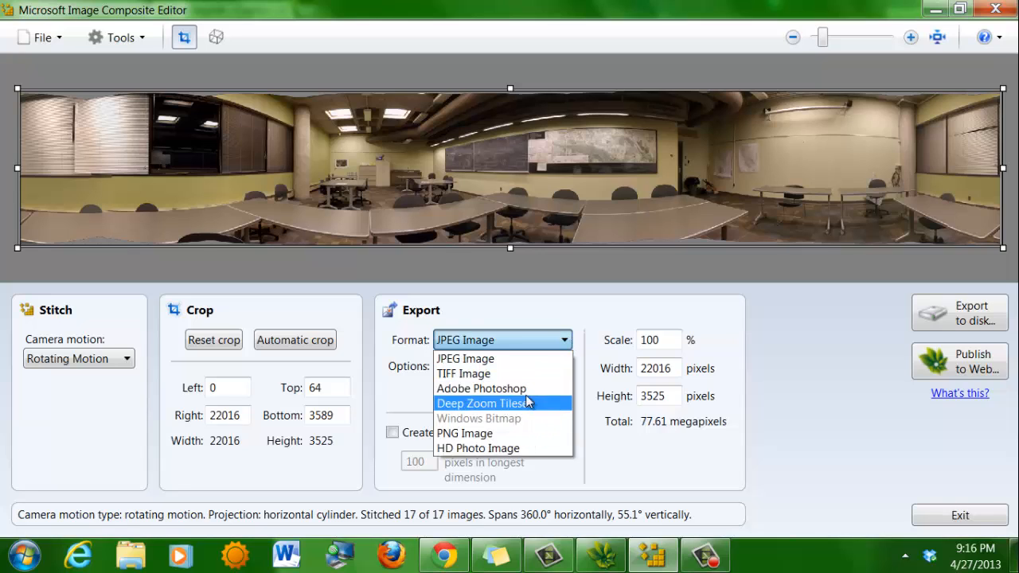
pyautogui.click(531, 358)
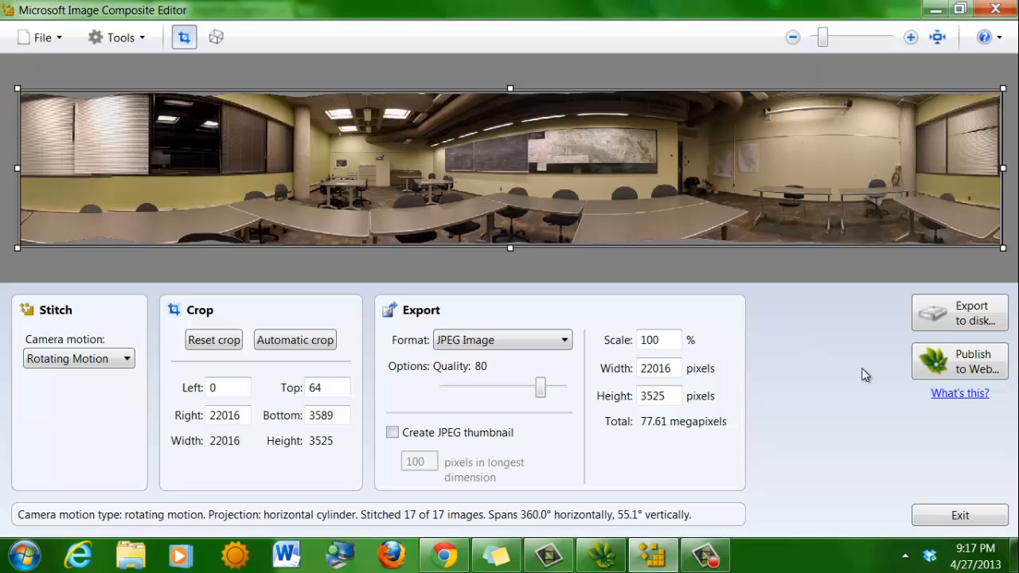
# - Publish the stitched panorama to the web and title it "Demo of Producing Panorama Training Video"
pyautogui.click(962, 359)
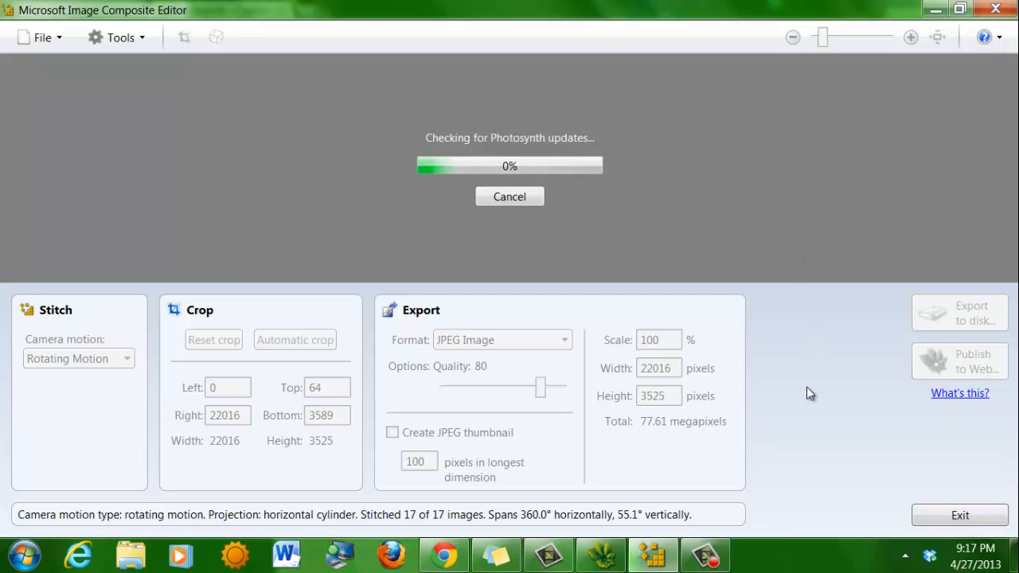
pyautogui.click(706, 557)
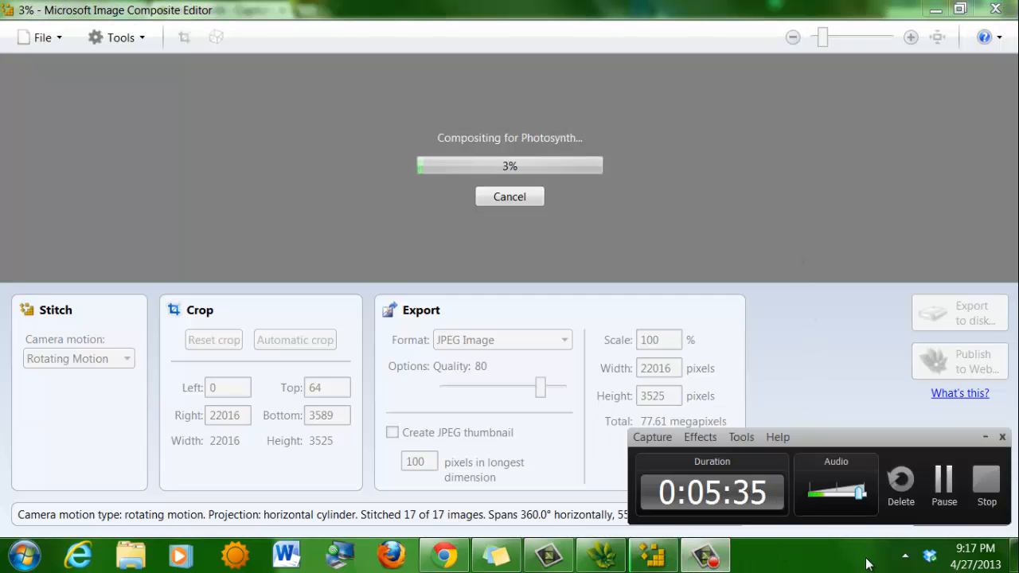
pyautogui.click(944, 492)
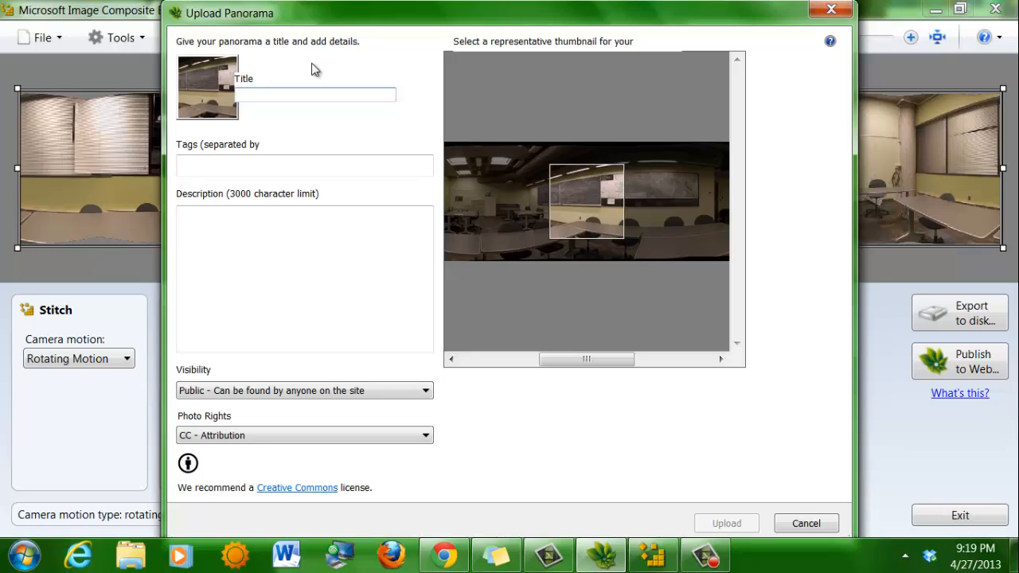
pyautogui.write('Demo of')
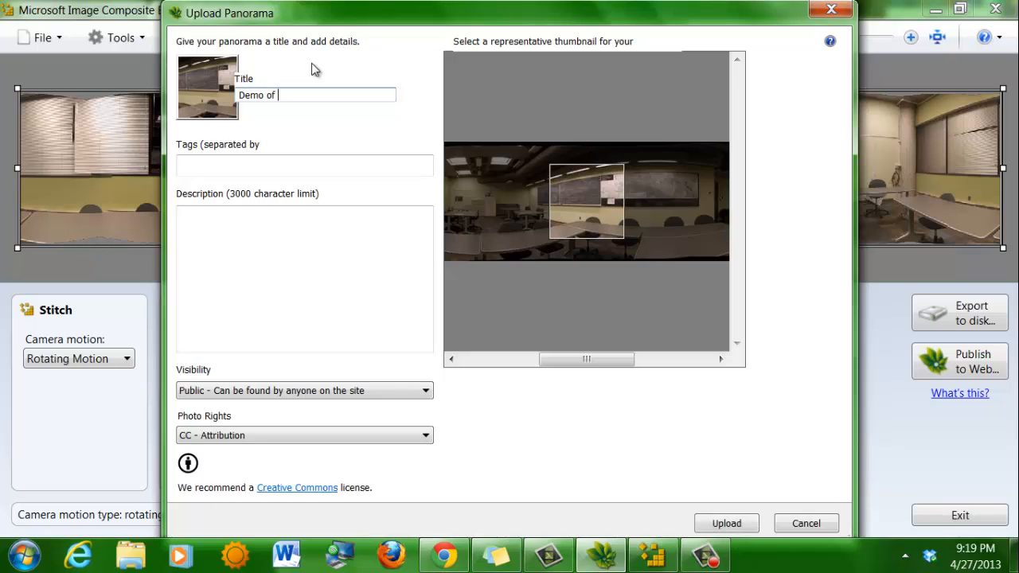
pyautogui.write(' Producing Panorama Training V')
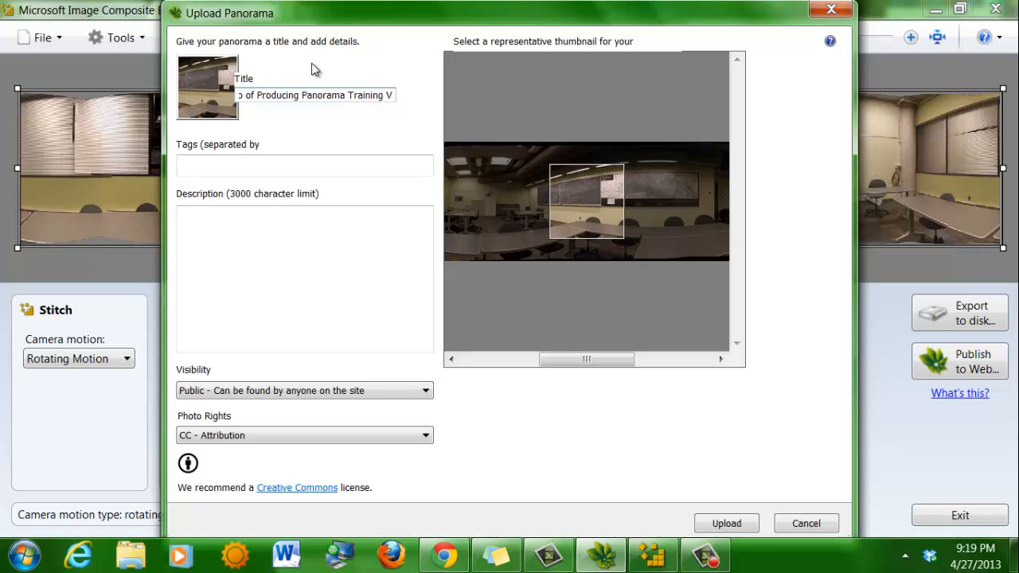
pyautogui.write('ideo')
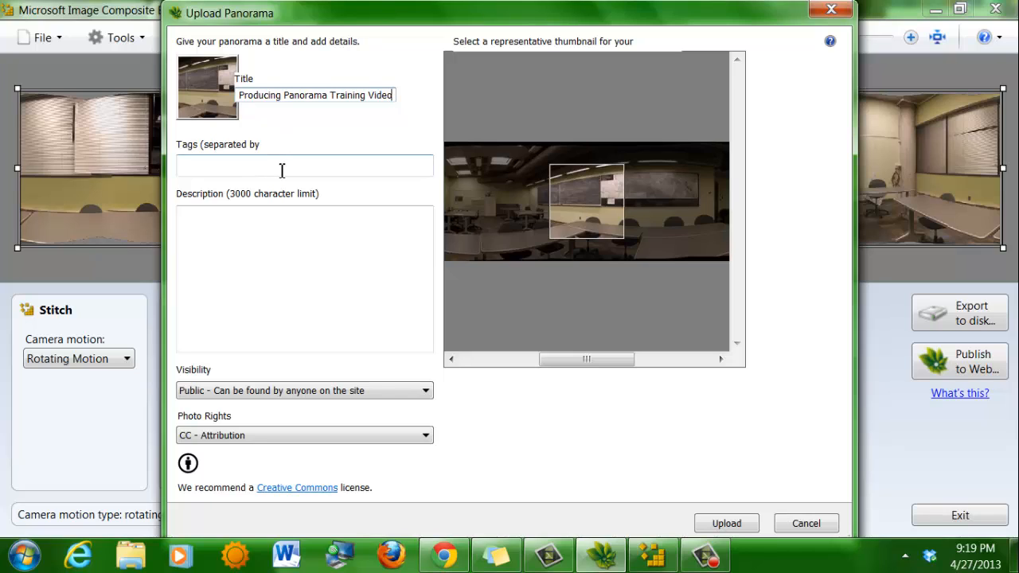
# - Enter "Classroom at university." as the panorama's description
pyautogui.click(271, 249)
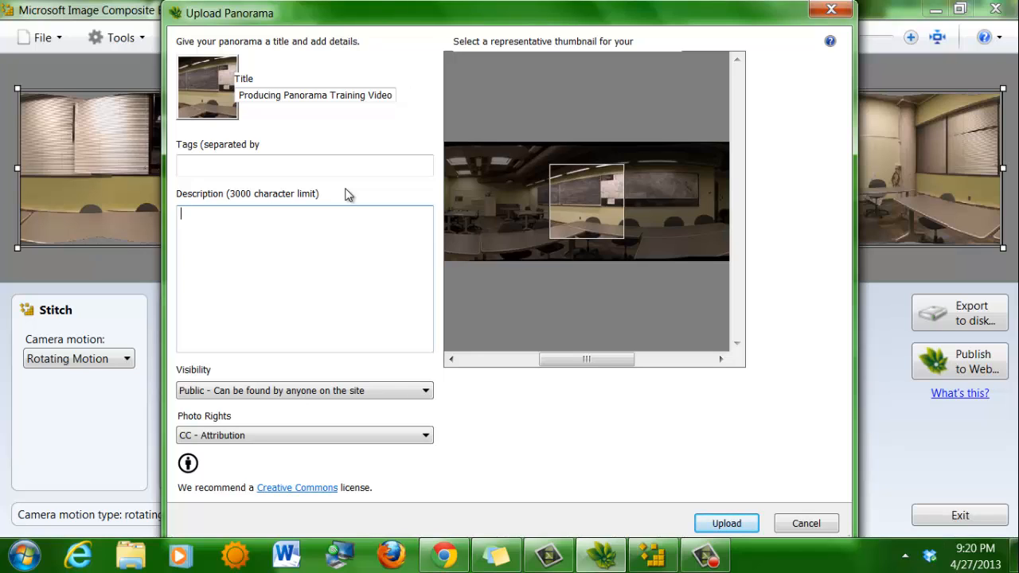
pyautogui.write('Classroom at u')
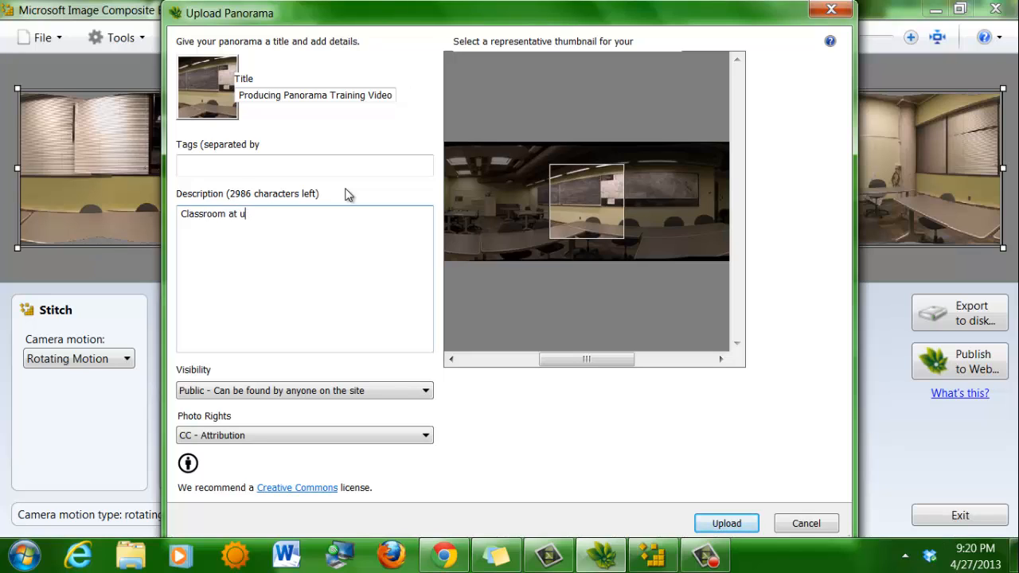
pyautogui.write('niversity.')
# - Set the visibility to Unlisted and the photo rights to CC - Attribution
pyautogui.click(328, 390)
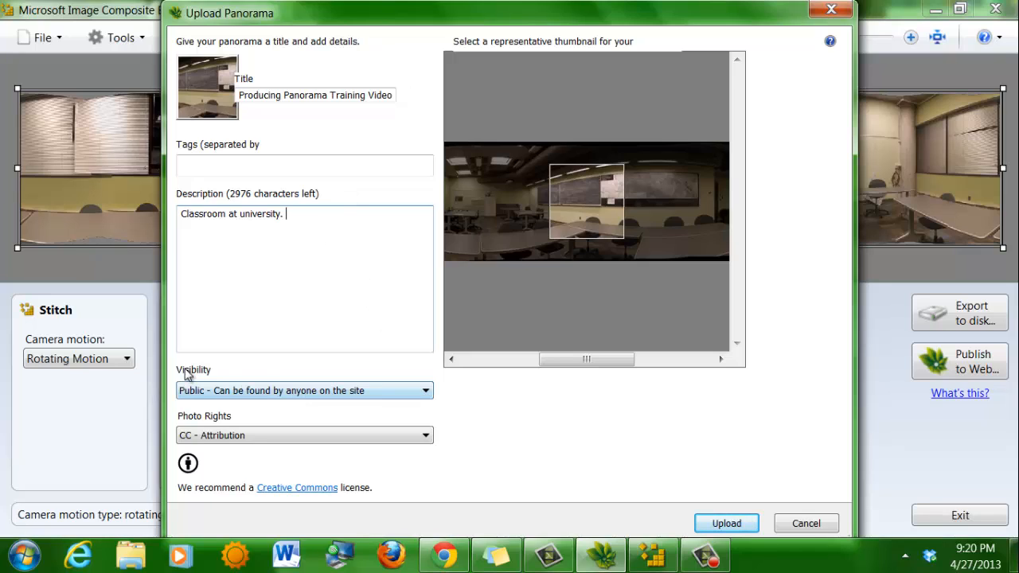
pyautogui.click(426, 391)
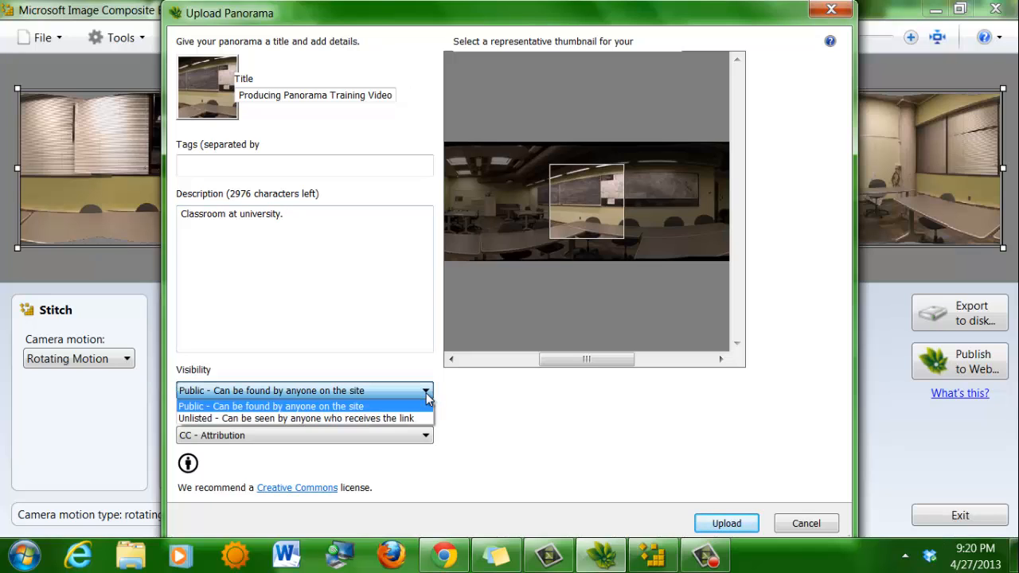
pyautogui.click(378, 419)
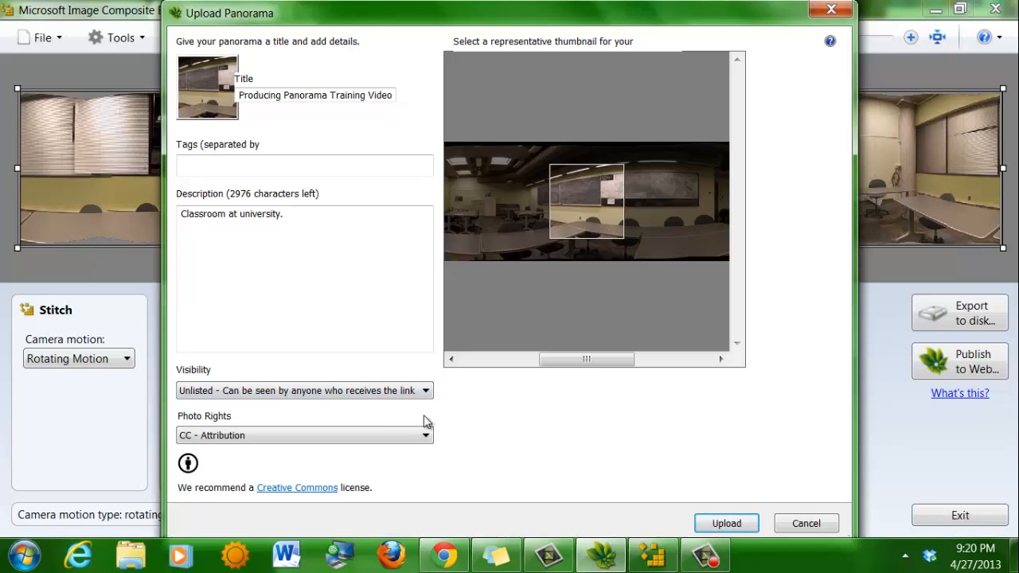
pyautogui.click(426, 436)
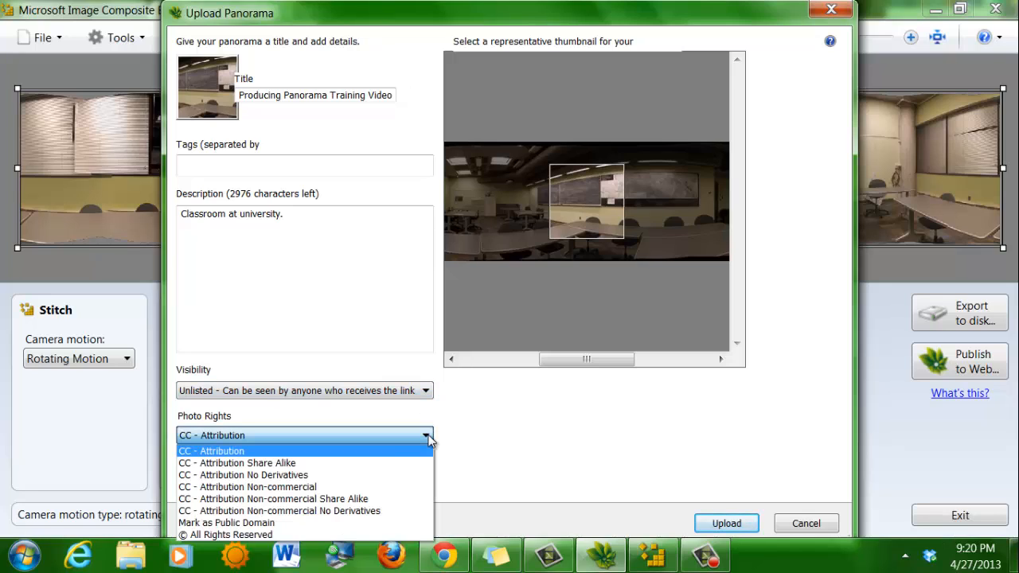
pyautogui.click(389, 452)
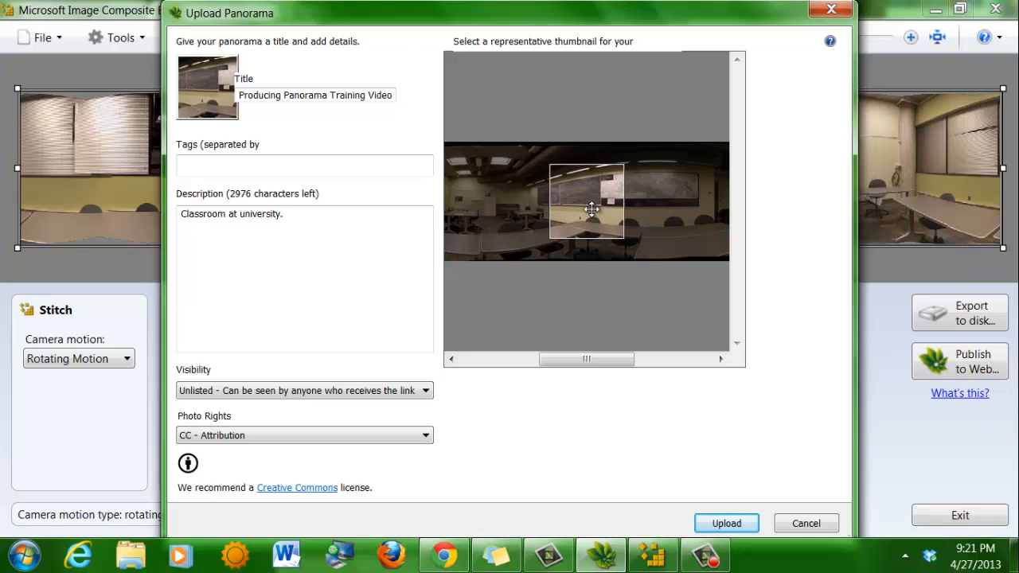
# - Reposition the thumbnail frame over the tables and cabinets beside the chalkboard and upload the panorama
pyautogui.moveTo(591, 209); pyautogui.dragTo(516, 219)
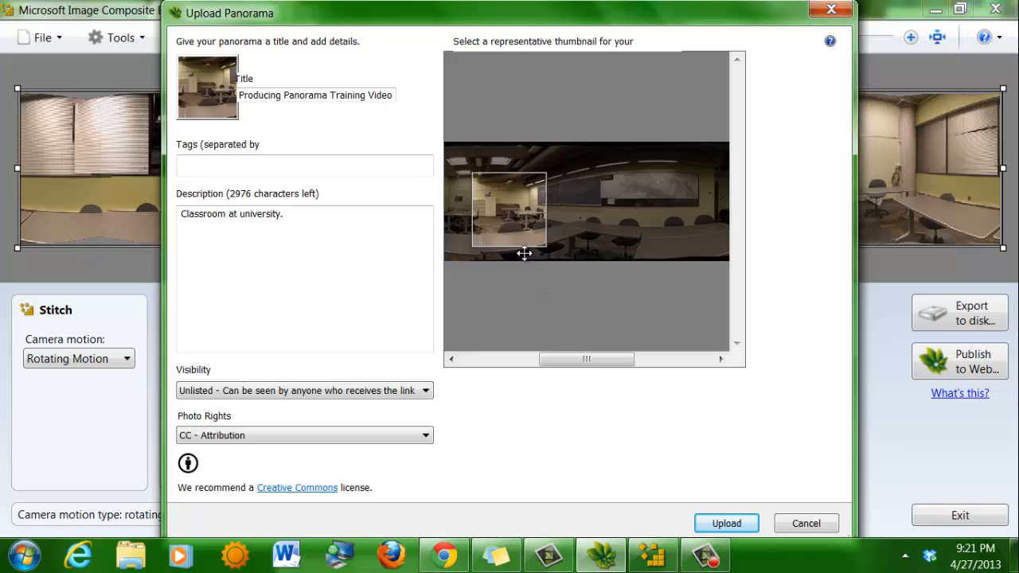
pyautogui.moveTo(516, 201)
pyautogui.mouseDown()
pyautogui.moveTo(494, 215)
pyautogui.moveTo(525, 213)
pyautogui.mouseUp()
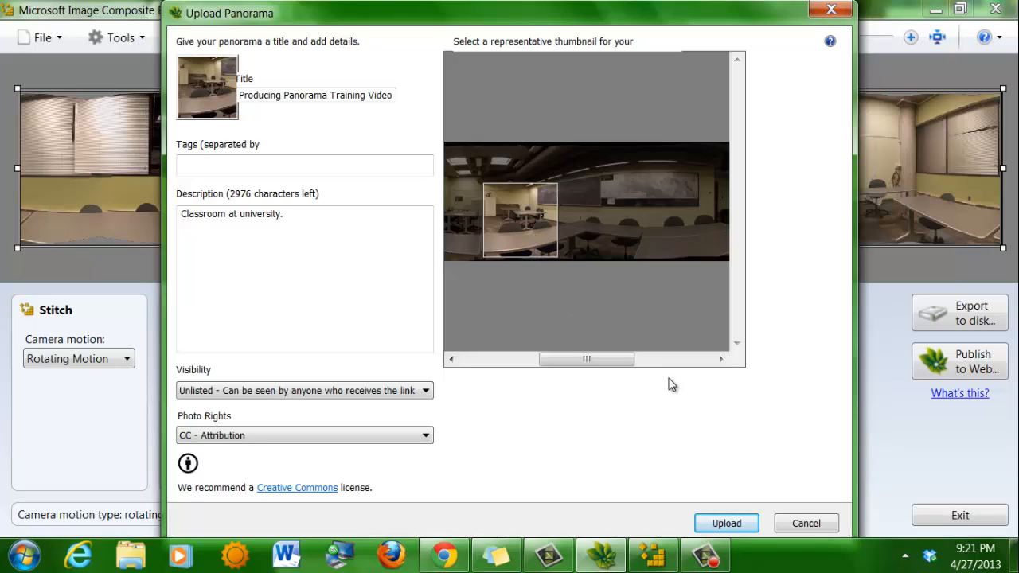
pyautogui.click(719, 527)
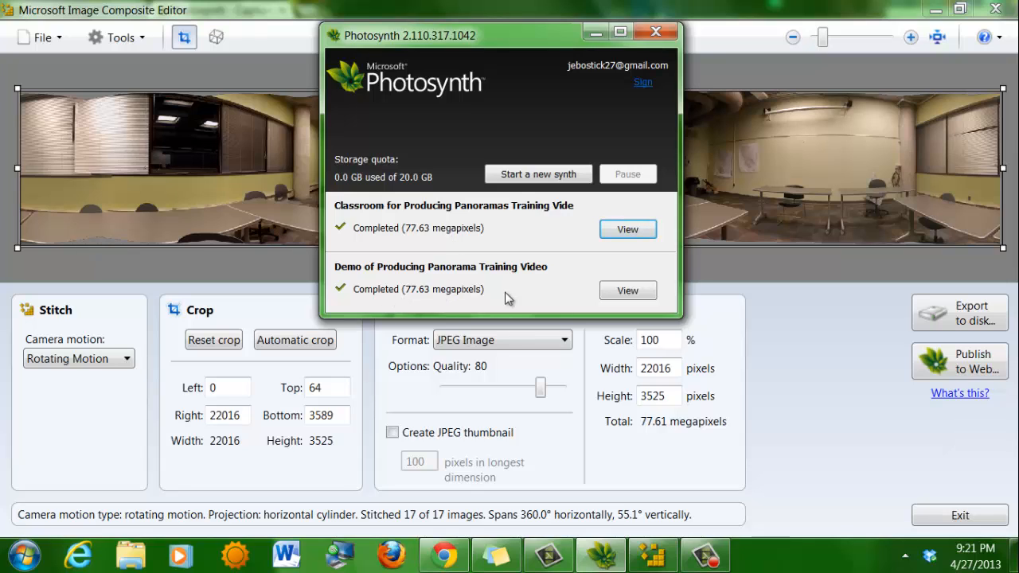
# - Open the uploaded Demo of Producing Panorama Training Video online, signing in with the account e-mail and password
pyautogui.click(614, 295)
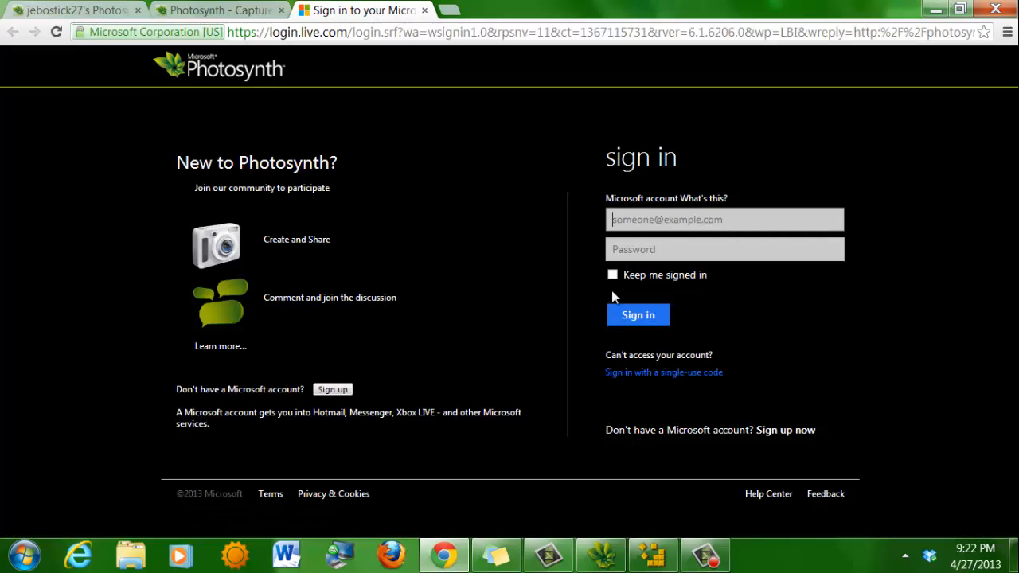
pyautogui.write('j')
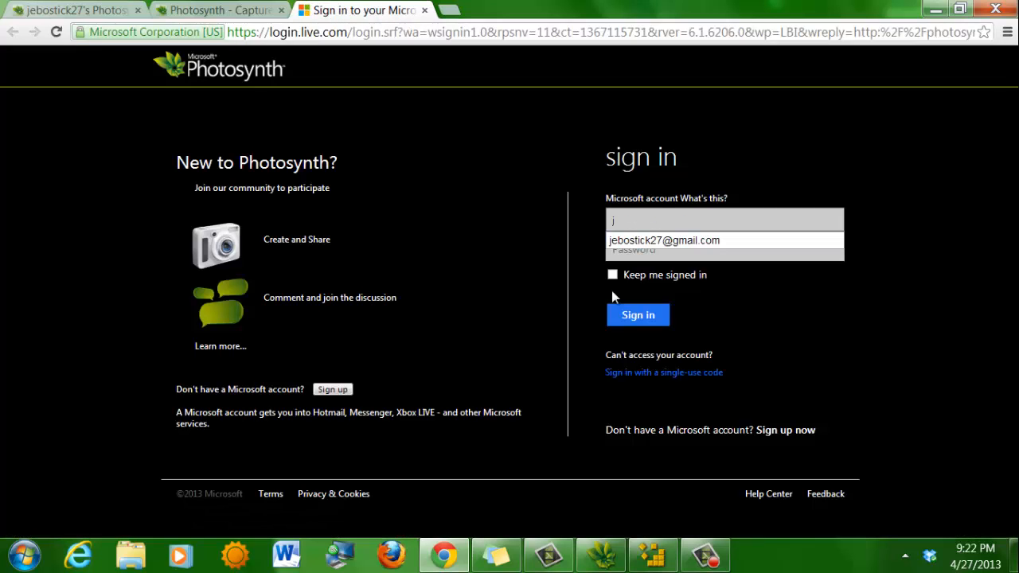
pyautogui.press('Down')
pyautogui.press('Return')
pyautogui.press('Tab')
pyautogui.write('****')
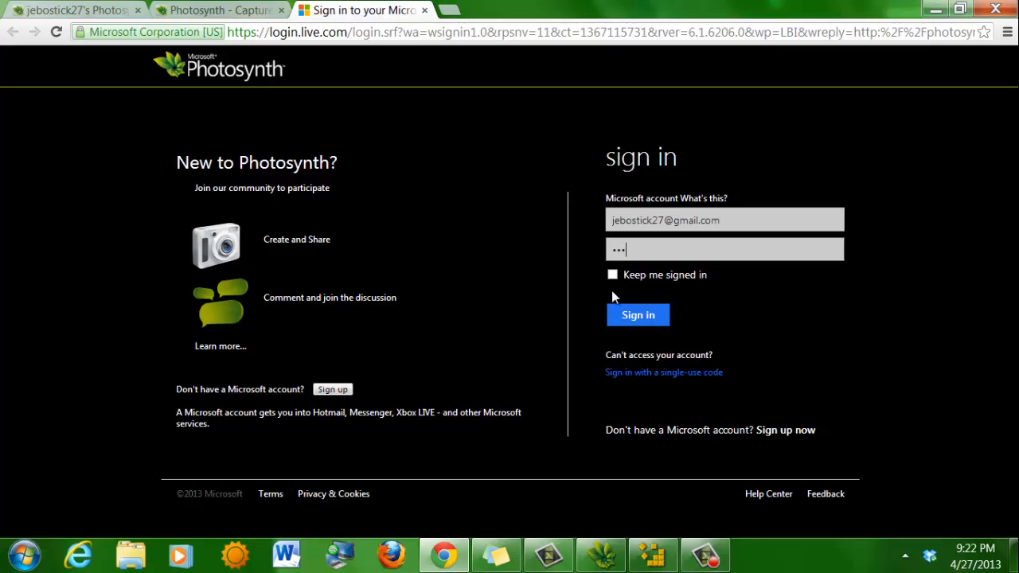
pyautogui.write('****')
pyautogui.click(640, 315)
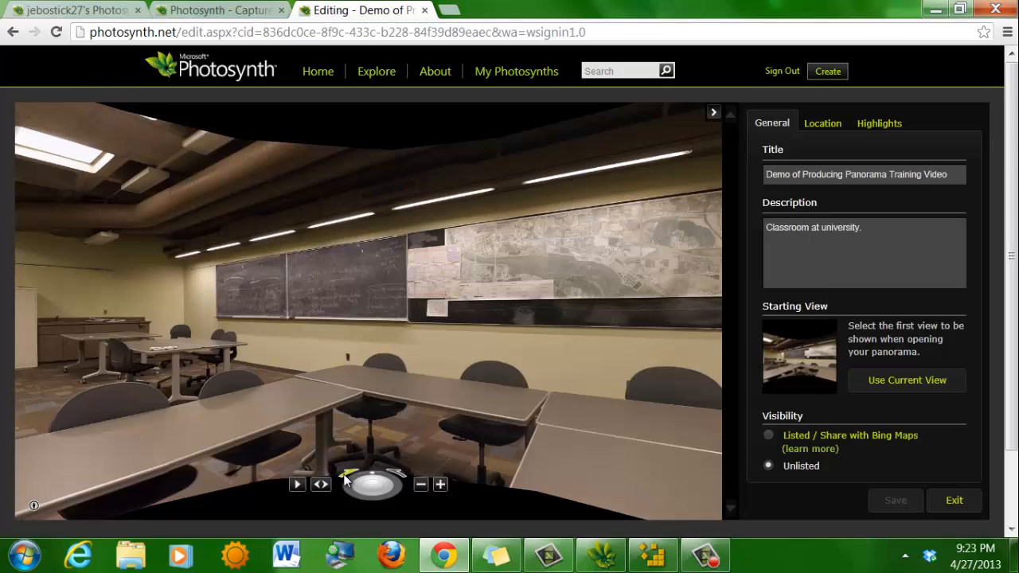
# - Rotate through the full 360-degree classroom panorama to examine how the stitched views join
pyautogui.click(400, 478)
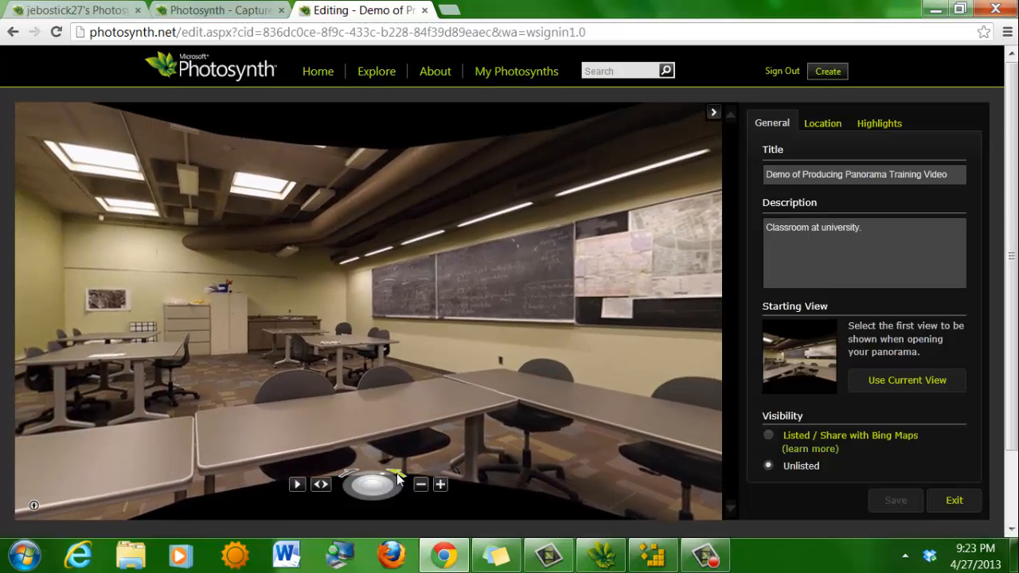
pyautogui.click(397, 475)
pyautogui.click(397, 476)
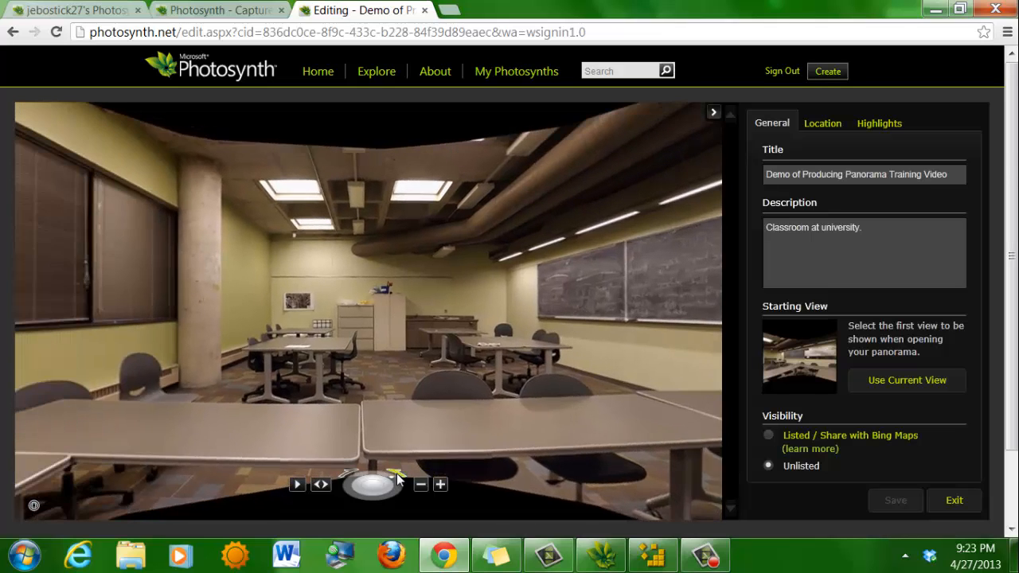
pyautogui.click(397, 476)
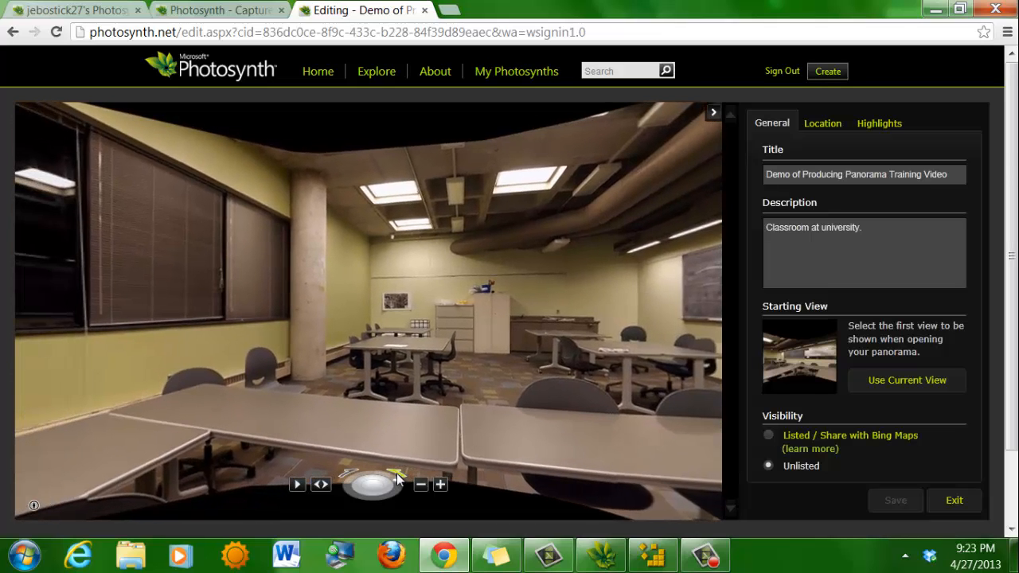
pyautogui.click(397, 476)
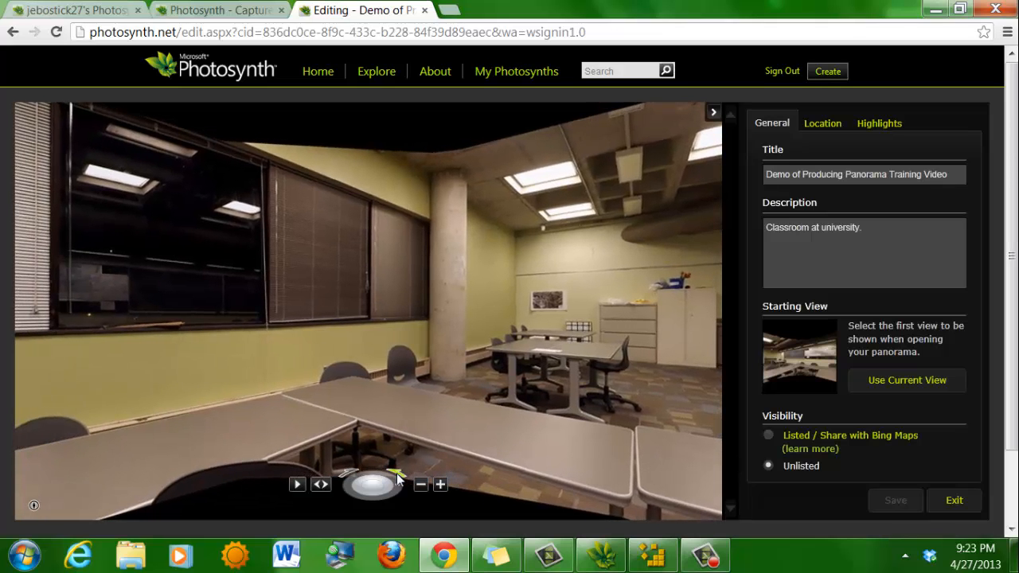
pyautogui.click(396, 476)
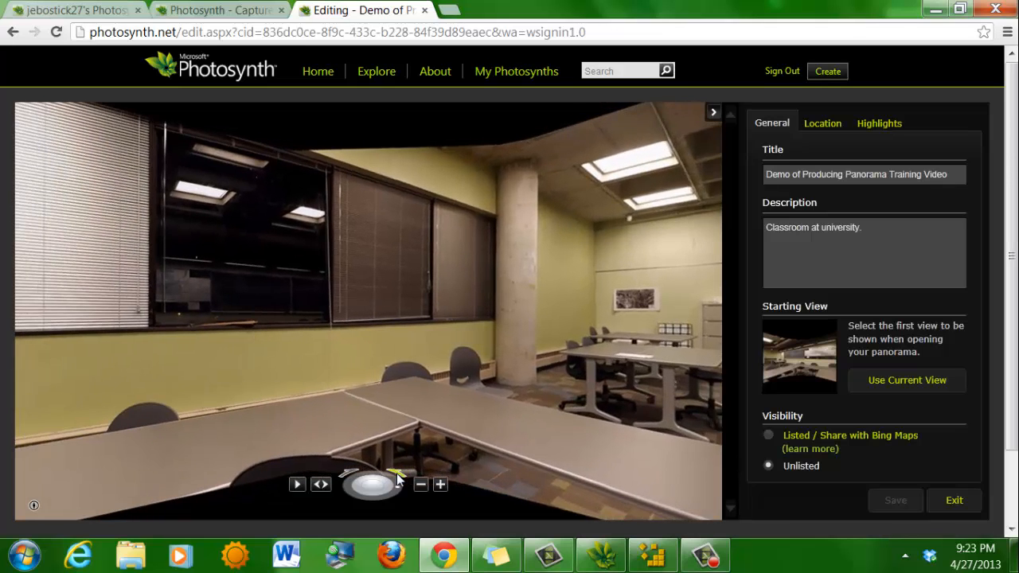
pyautogui.click(397, 475)
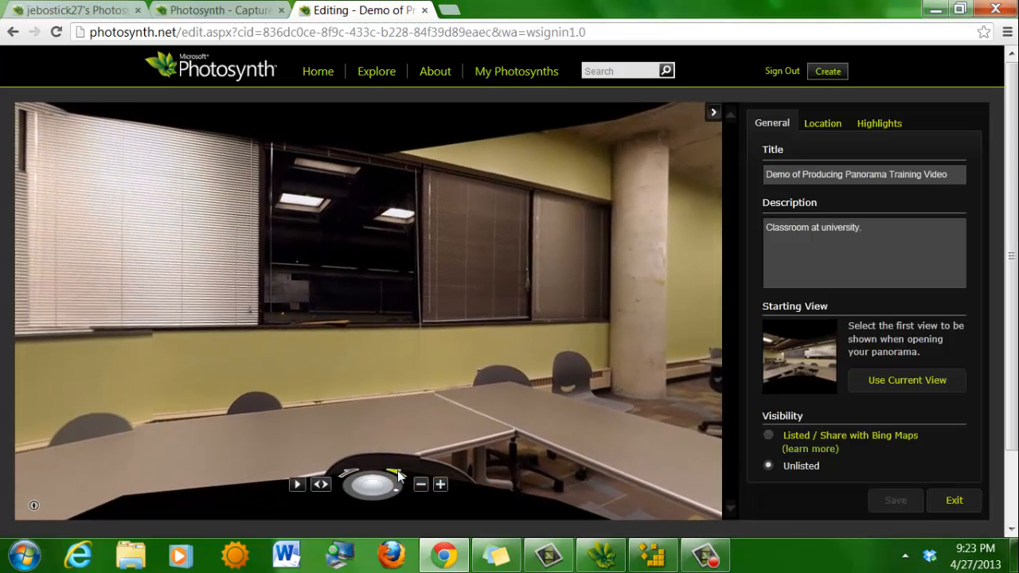
pyautogui.click(397, 471)
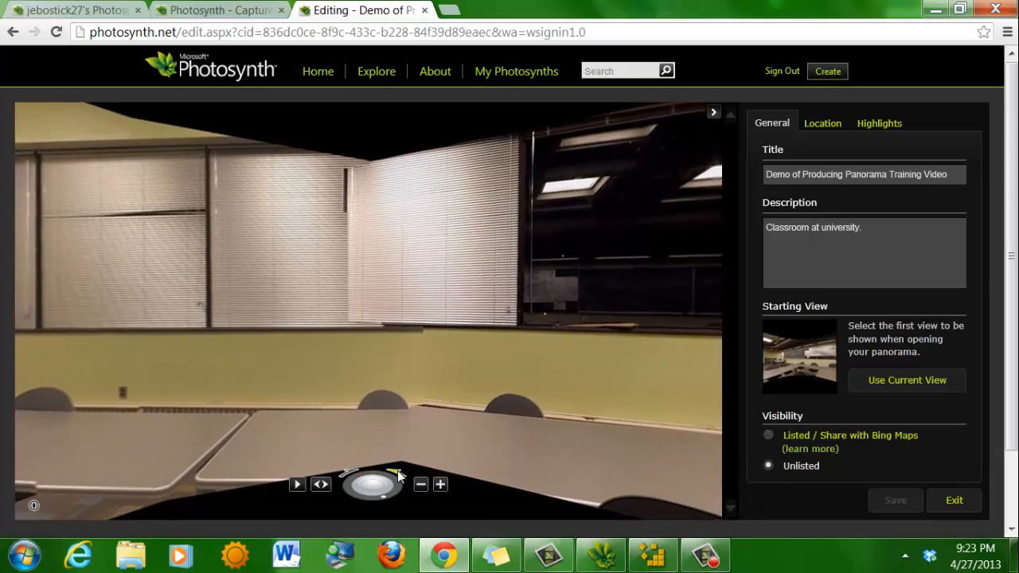
pyautogui.click(397, 471)
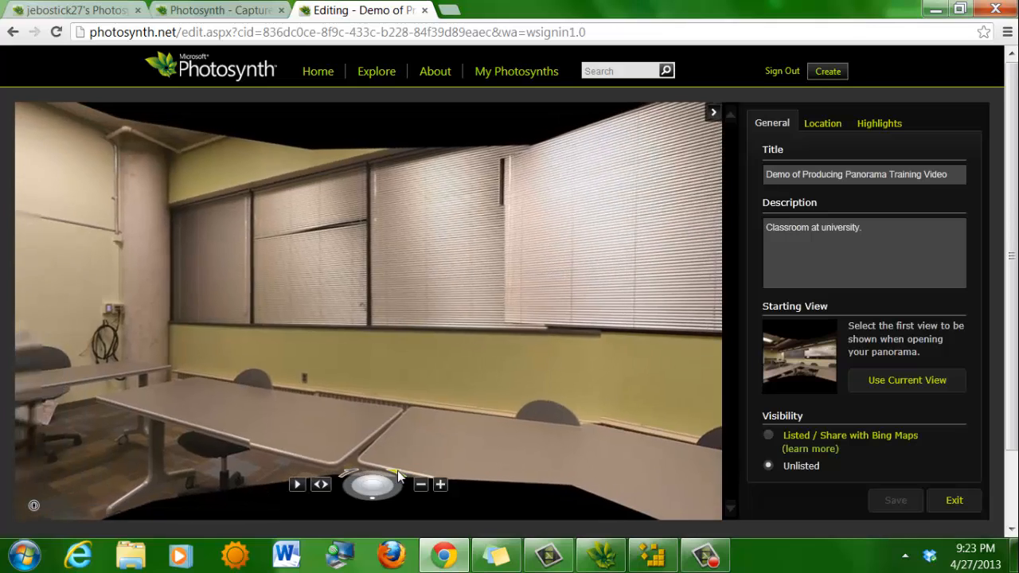
pyautogui.click(397, 470)
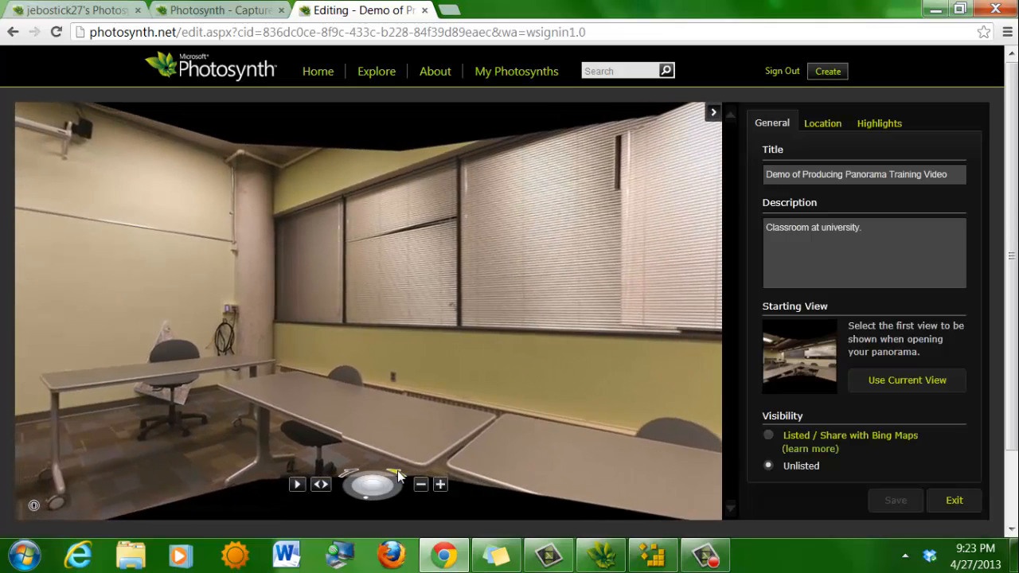
pyautogui.click(397, 470)
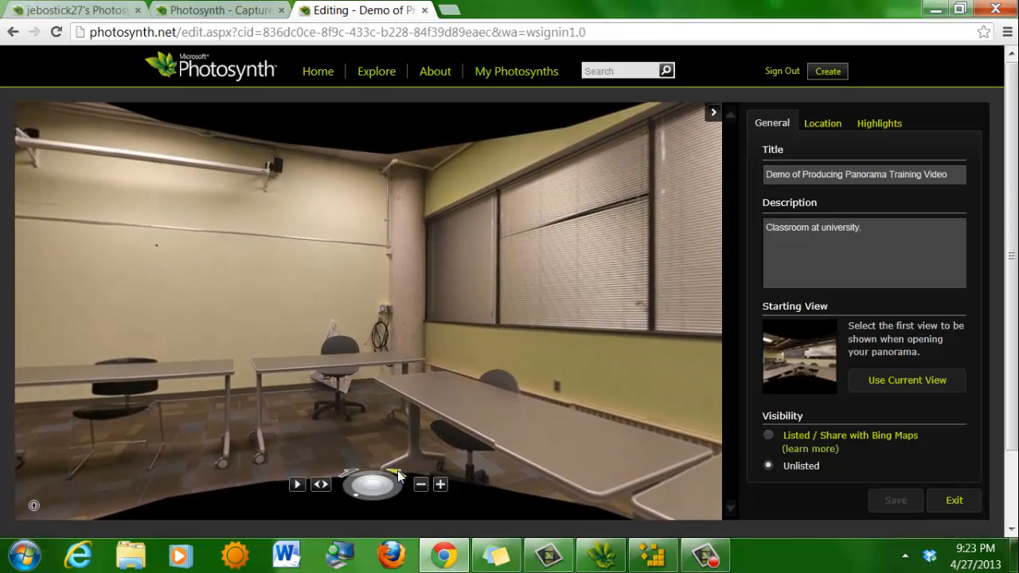
pyautogui.click(397, 471)
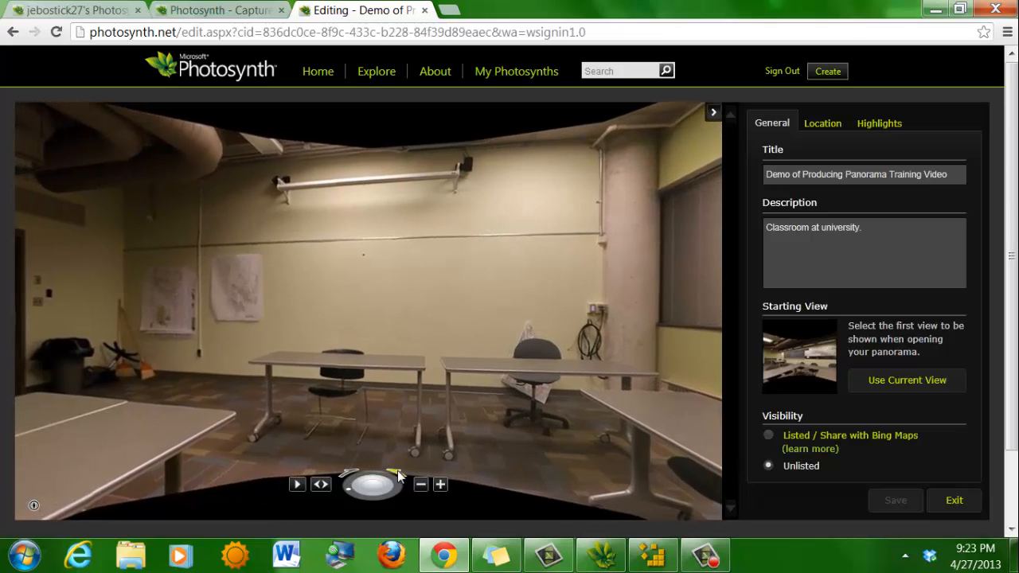
pyautogui.click(398, 471)
pyautogui.click(397, 470)
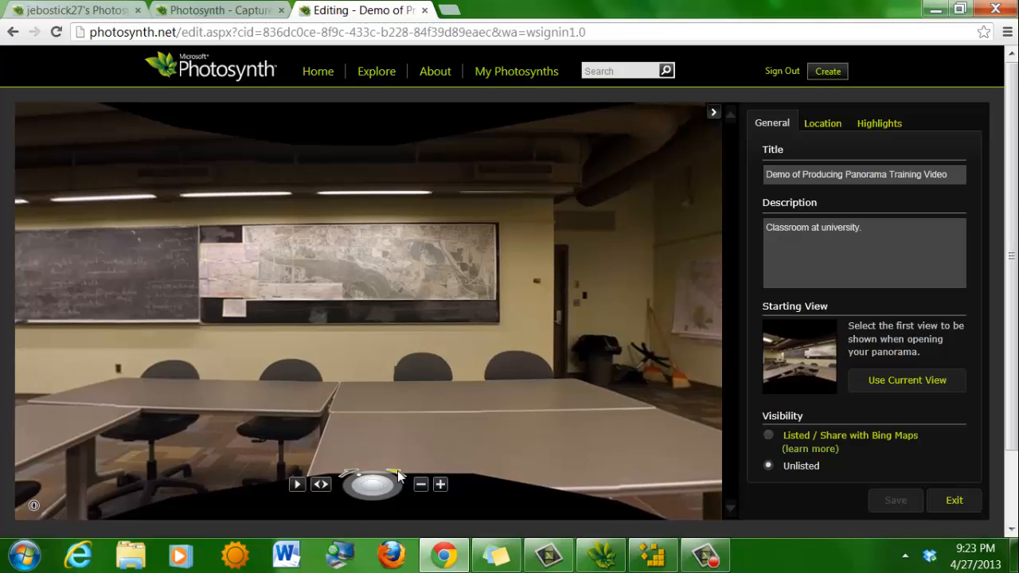
pyautogui.click(397, 470)
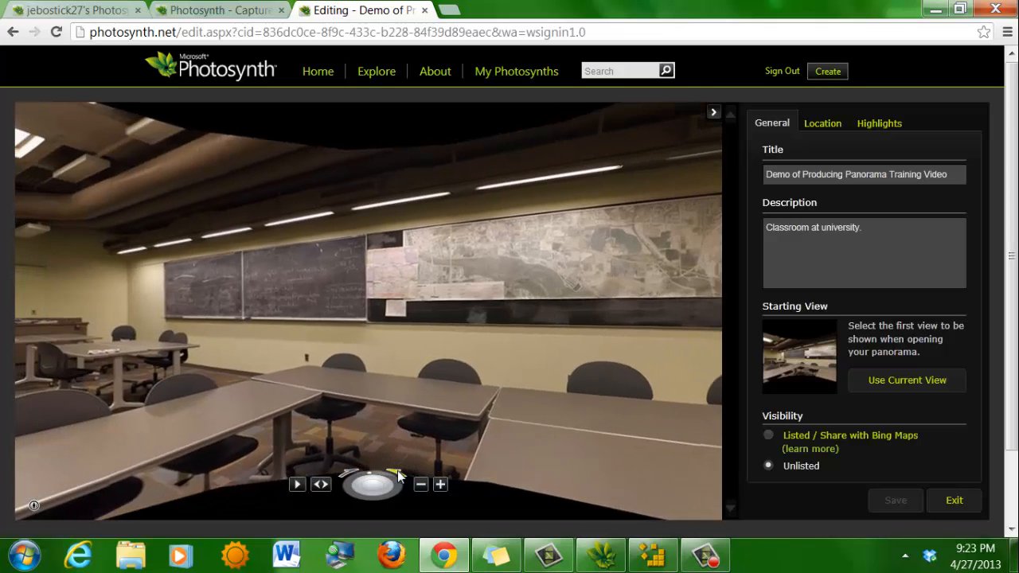
pyautogui.click(398, 470)
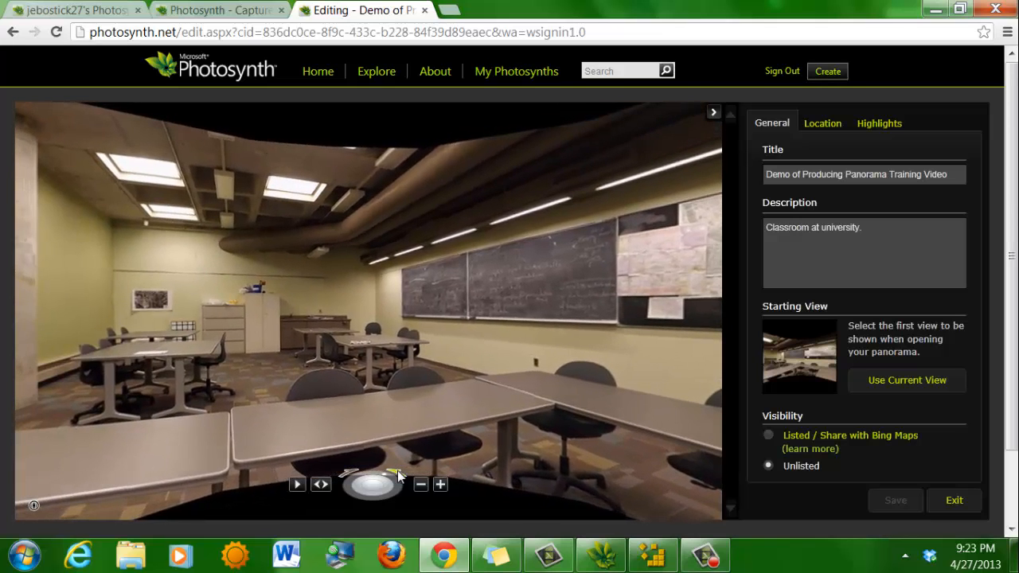
pyautogui.click(397, 470)
pyautogui.click(397, 471)
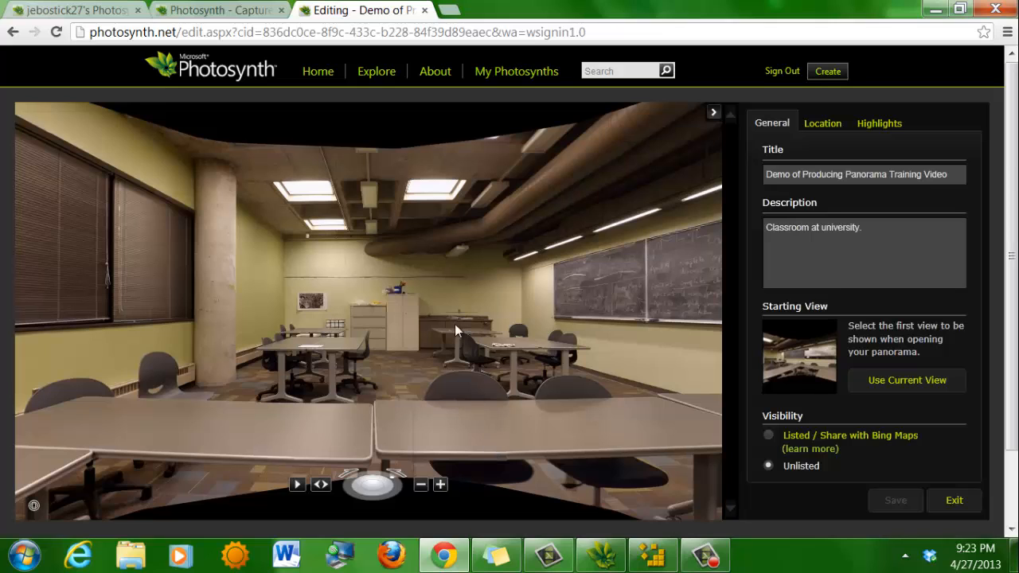
# - Open Demo of Producing Panorama Training Video from the account's own Photosynths collection
pyautogui.click(505, 72)
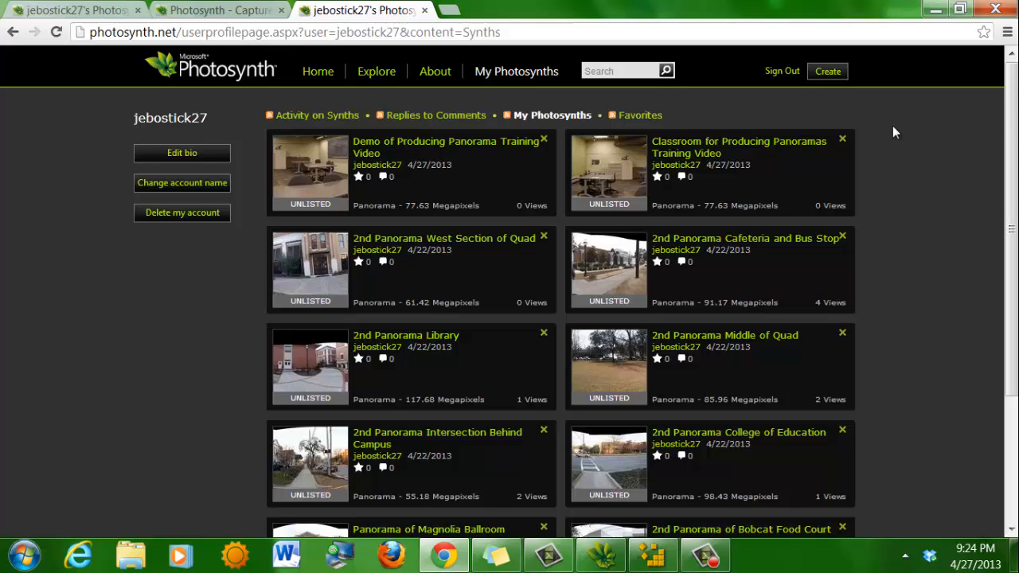
pyautogui.click(471, 144)
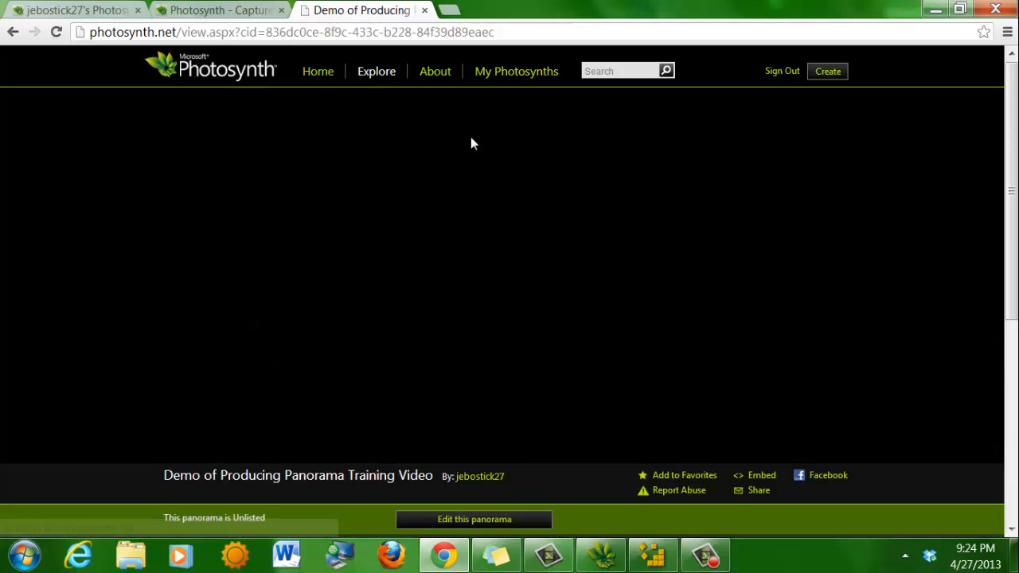